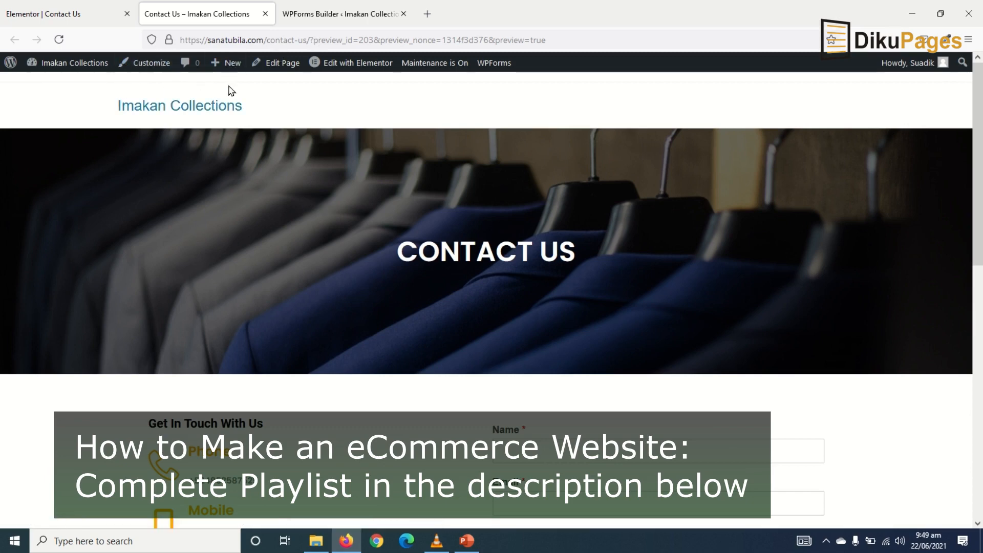
Open the list of all pages in the Imakan Collections site's admin dashboard
{"action": "mouse_move", "coordinate": [228, 63]}
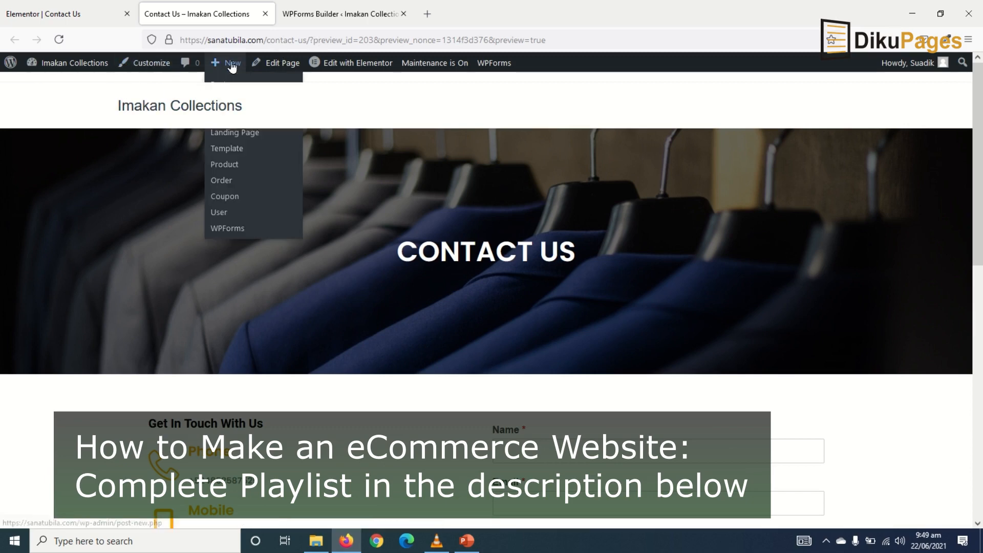
{"action": "left_click", "coordinate": [72, 62]}
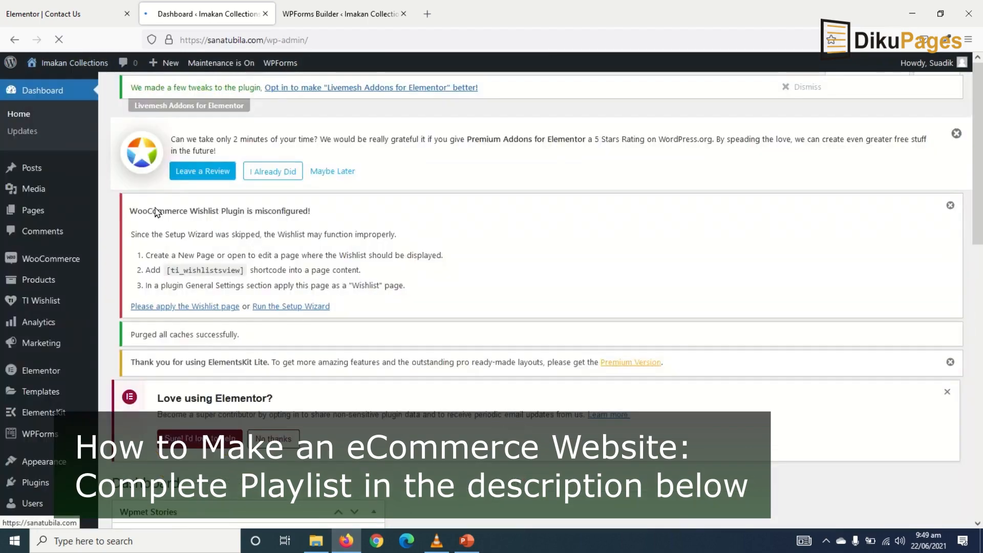
{"action": "mouse_move", "coordinate": [33, 211]}
{"action": "left_click", "coordinate": [35, 211]}
Duplicate the About Us page with PA Duplicate
{"action": "scroll", "coordinate": [292, 307], "scroll_direction": "down", "scroll_amount": 6}
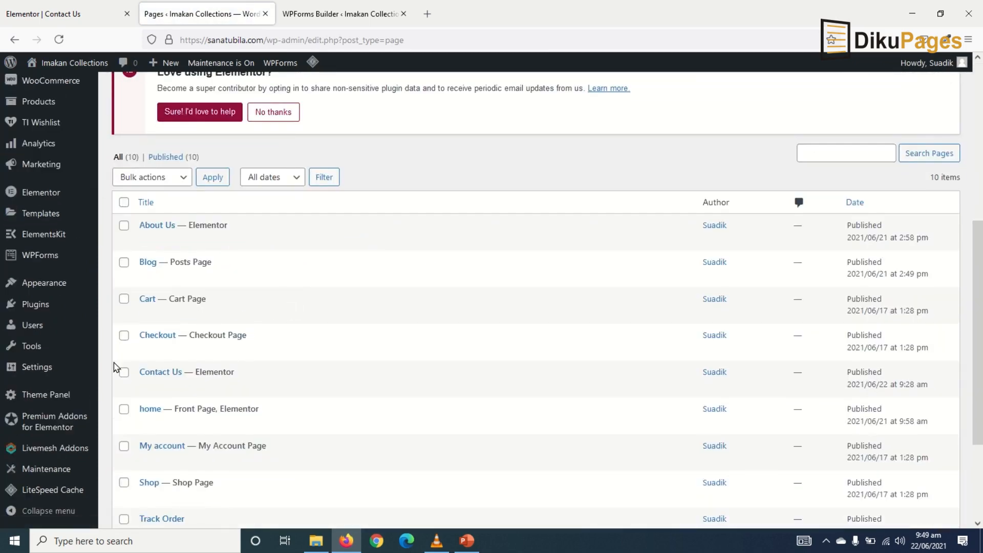
{"action": "scroll", "coordinate": [203, 307], "scroll_direction": "down", "scroll_amount": 2}
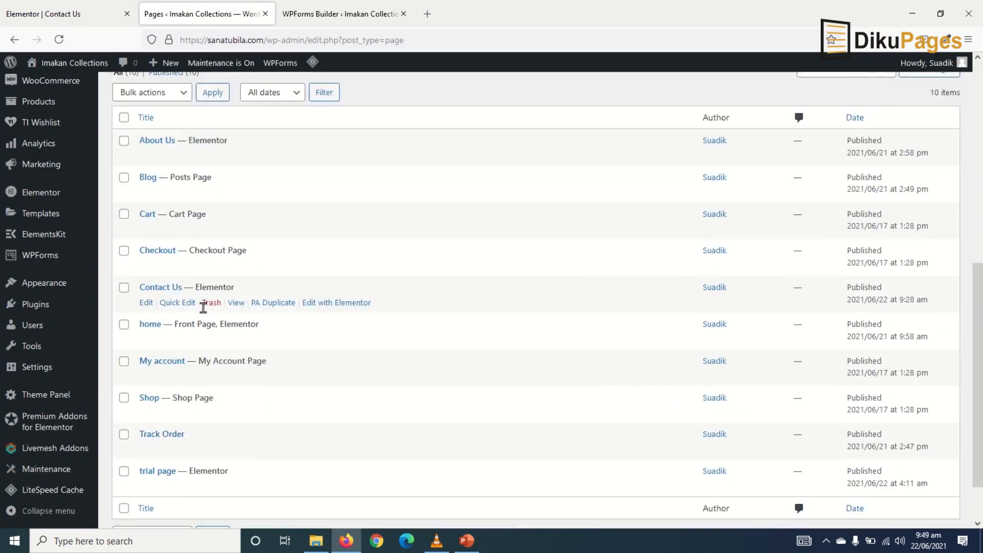
{"action": "scroll", "coordinate": [203, 307], "scroll_direction": "down", "scroll_amount": 1}
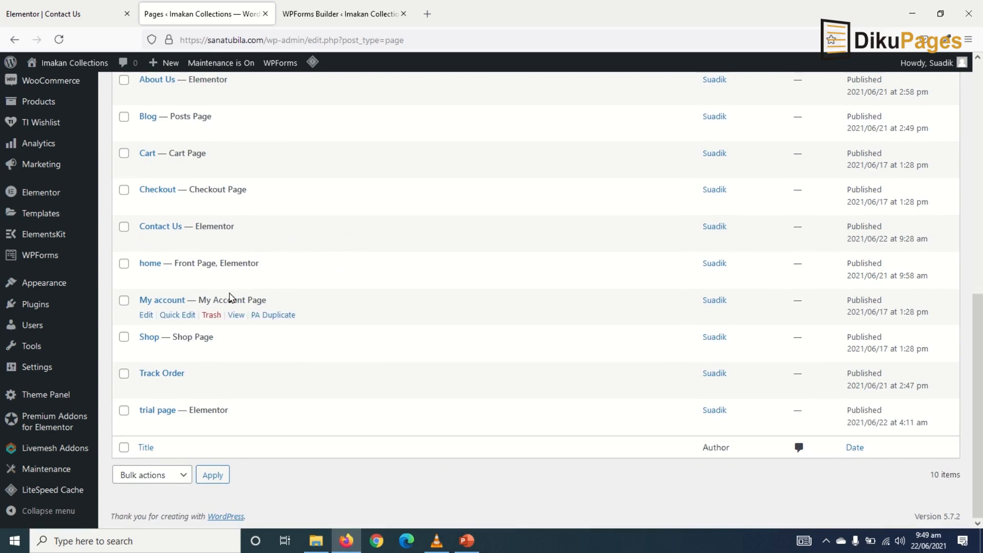
{"action": "scroll", "coordinate": [230, 297], "scroll_direction": "up", "scroll_amount": 4}
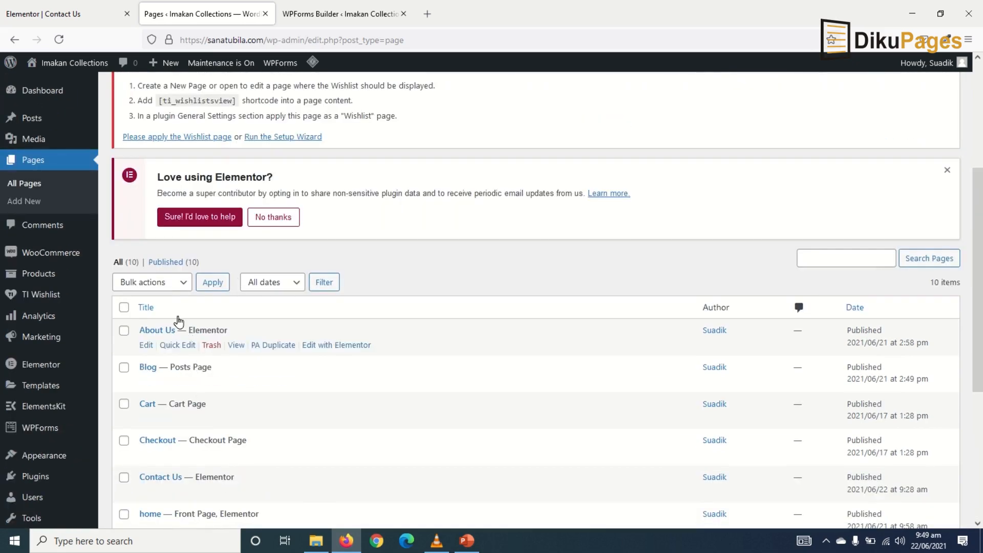
{"action": "scroll", "coordinate": [224, 382], "scroll_direction": "down", "scroll_amount": 1}
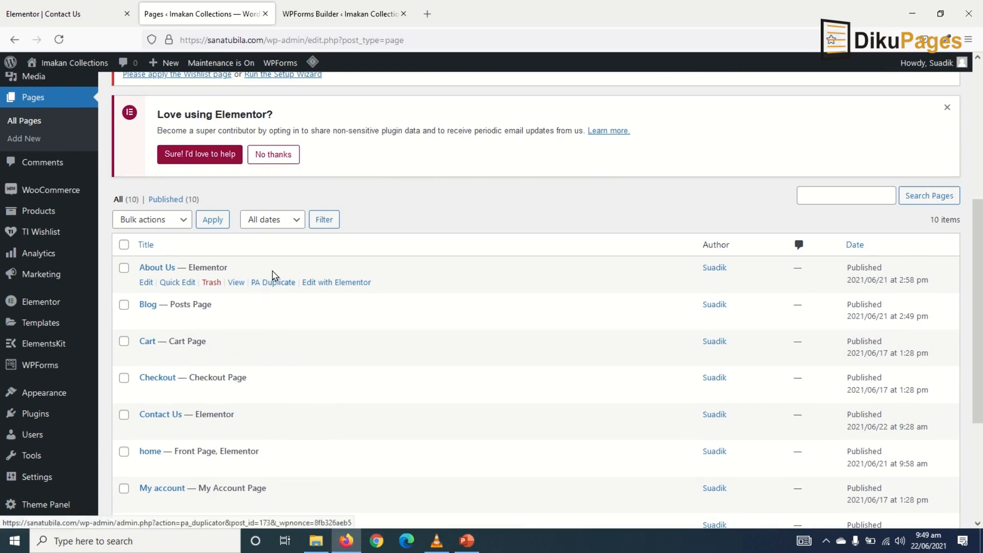
{"action": "left_click", "coordinate": [266, 284]}
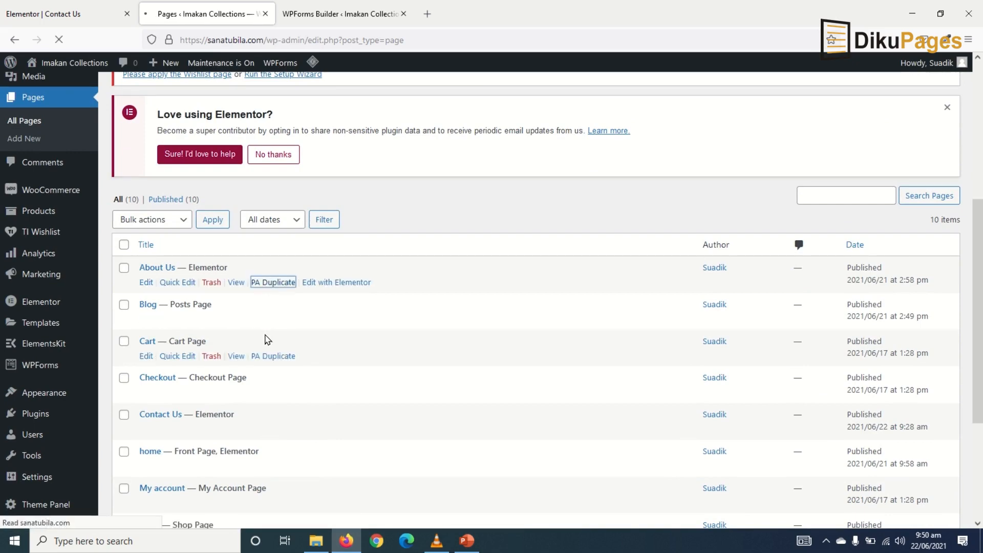
Retitle the duplicated About Us page as Terms and Conditions and set its status to Published
{"action": "scroll", "coordinate": [264, 341], "scroll_direction": "down", "scroll_amount": 5}
{"action": "scroll", "coordinate": [266, 341], "scroll_direction": "down", "scroll_amount": 1}
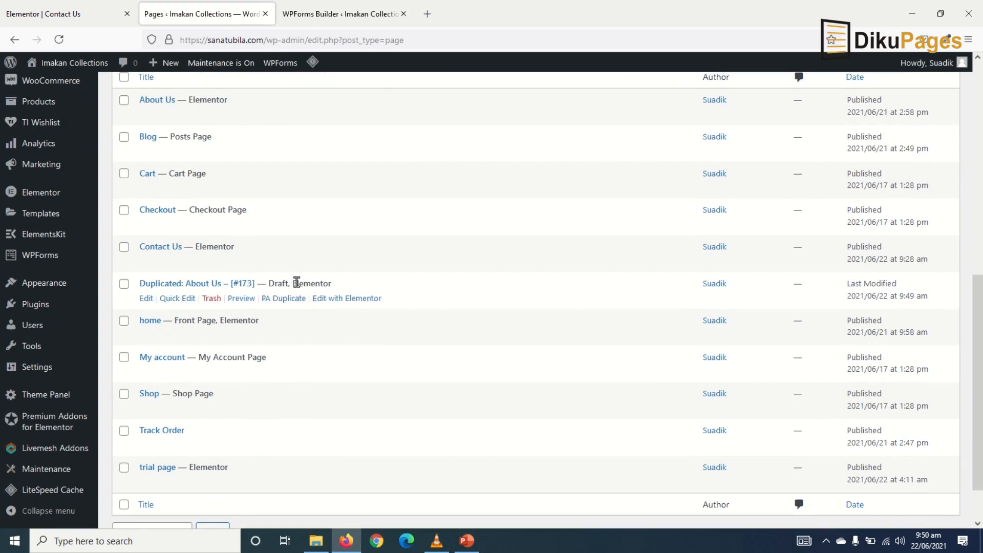
{"action": "left_click", "coordinate": [174, 299]}
{"action": "key", "text": "ctrl+a"}
{"action": "type", "text": "Terms and Conditions"}
{"action": "left_click", "coordinate": [602, 386]}
{"action": "left_click", "coordinate": [624, 408]}
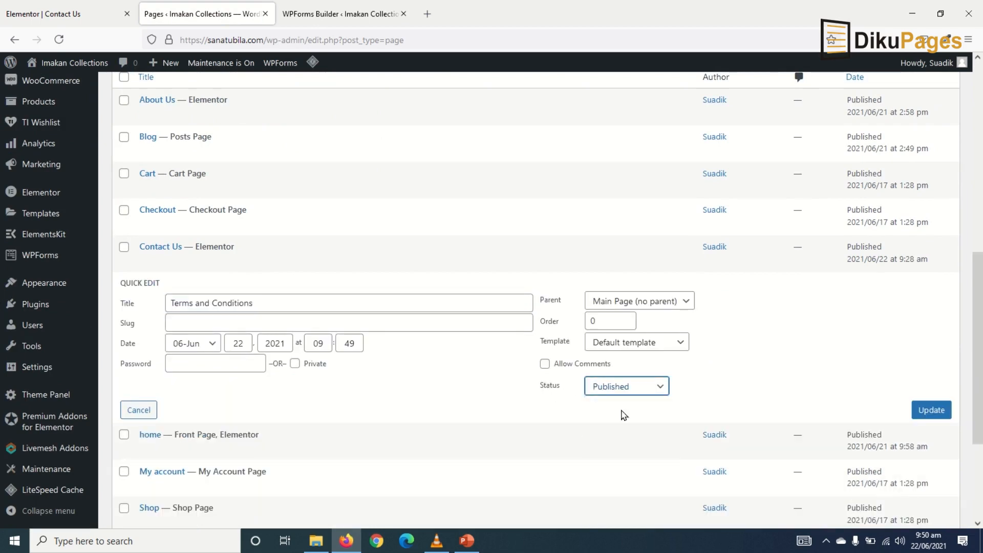
{"action": "left_click", "coordinate": [919, 414]}
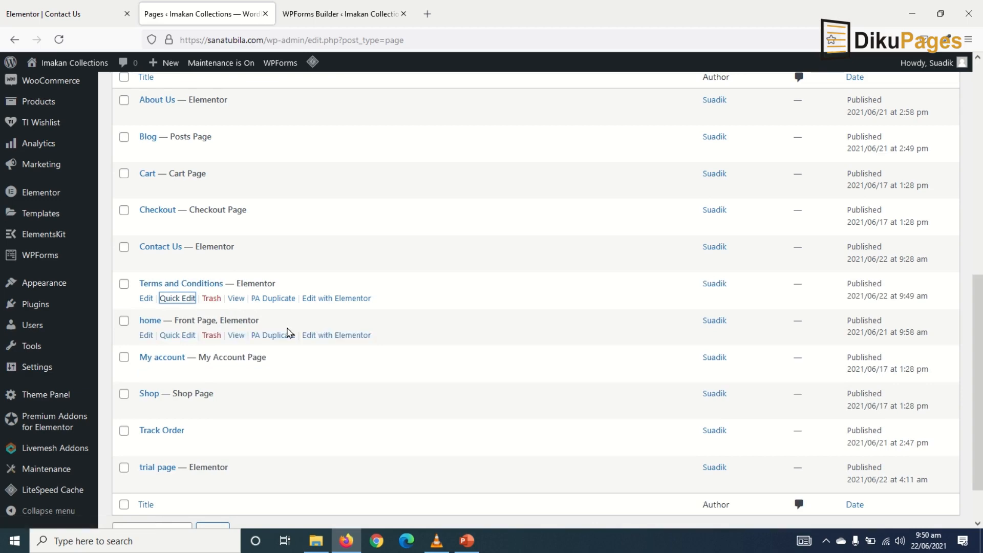
Duplicate the Terms and Conditions page and publish the copy under the title Privacy Policy
{"action": "left_click", "coordinate": [269, 302]}
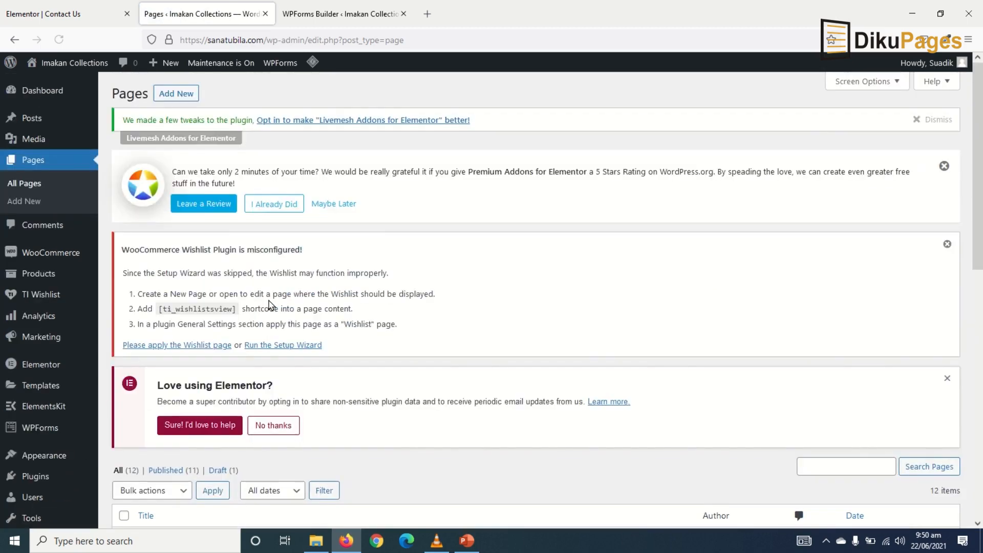
{"action": "scroll", "coordinate": [272, 306], "scroll_direction": "down", "scroll_amount": 2}
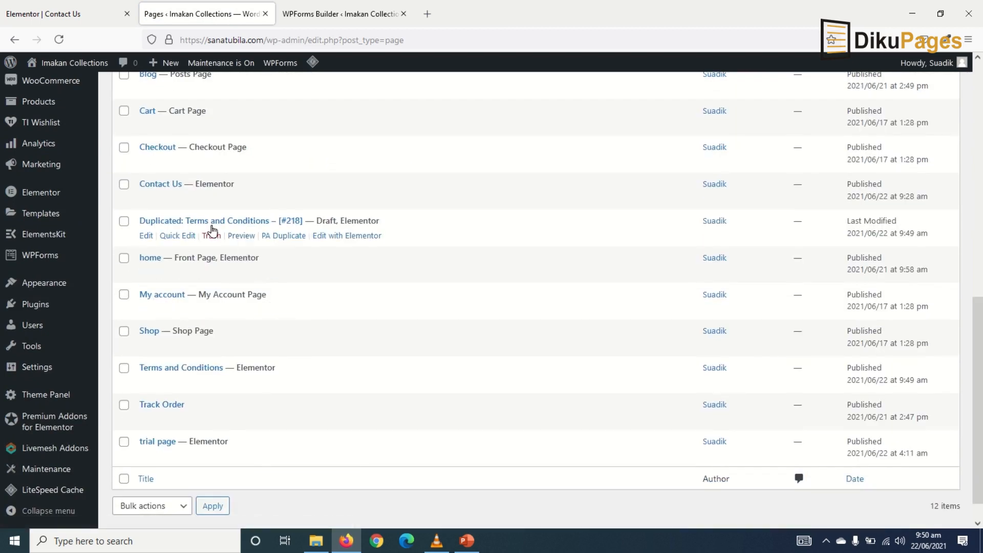
{"action": "left_click", "coordinate": [176, 237]}
{"action": "key", "text": "ctrl+a"}
{"action": "type", "text": "Privacy Policy"}
{"action": "left_click", "coordinate": [612, 326]}
{"action": "left_click", "coordinate": [621, 345]}
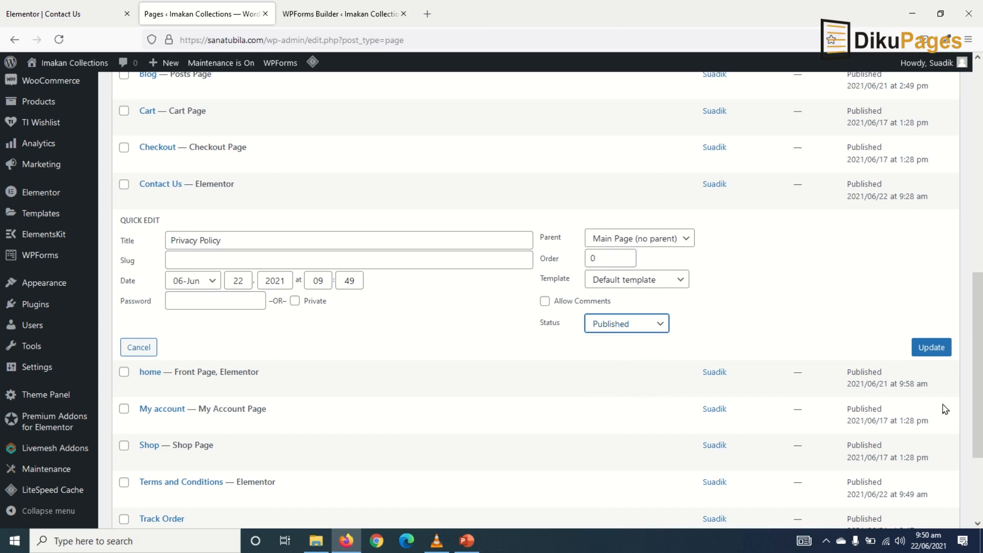
{"action": "left_click", "coordinate": [931, 348]}
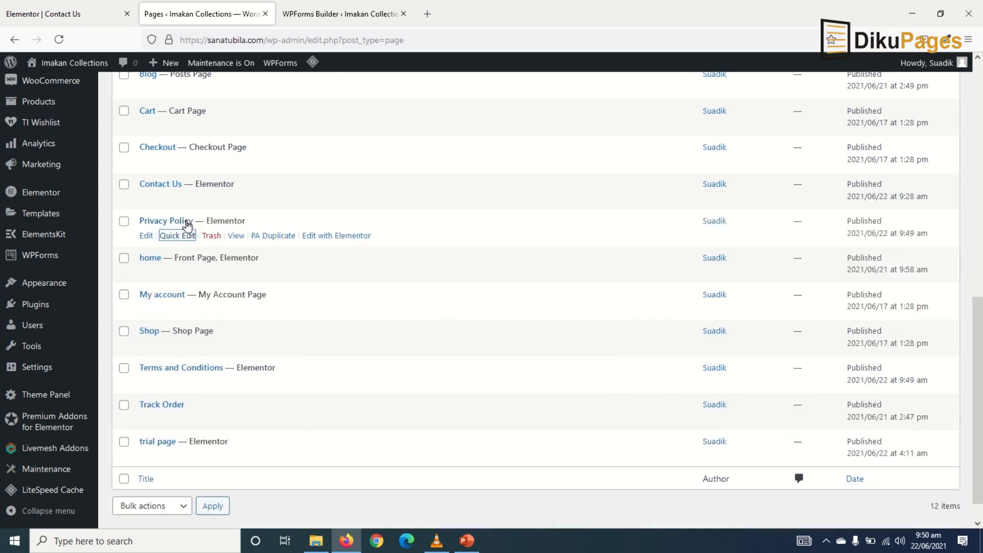
Open the Privacy Policy and Terms and Conditions pages for Elementor editing, each in its own browser tab
{"action": "right_click", "coordinate": [338, 235]}
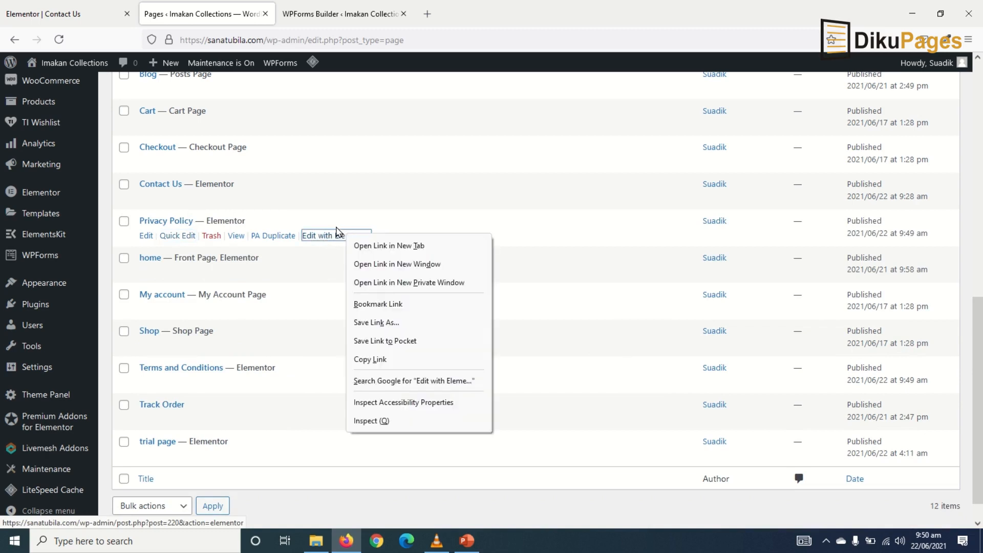
{"action": "left_click", "coordinate": [379, 245]}
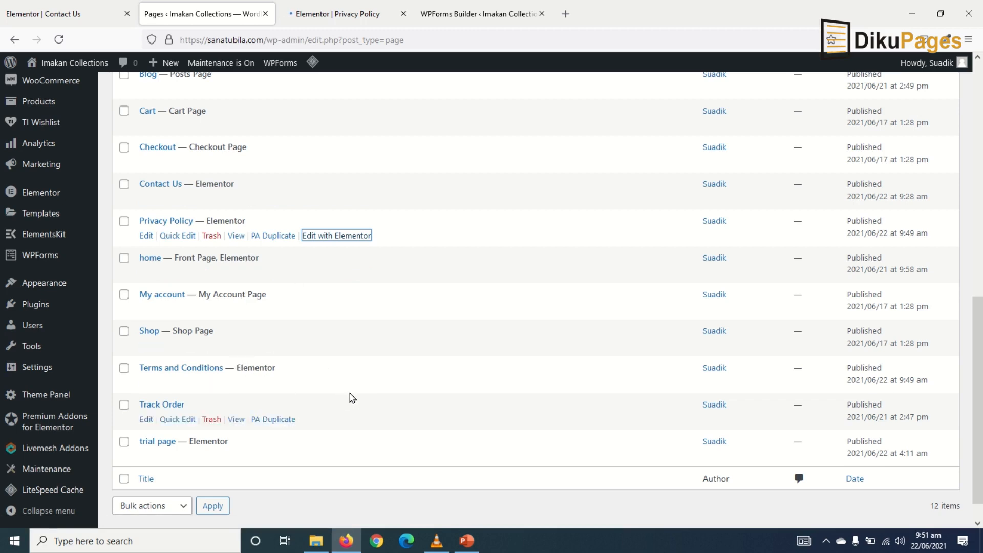
{"action": "right_click", "coordinate": [337, 384]}
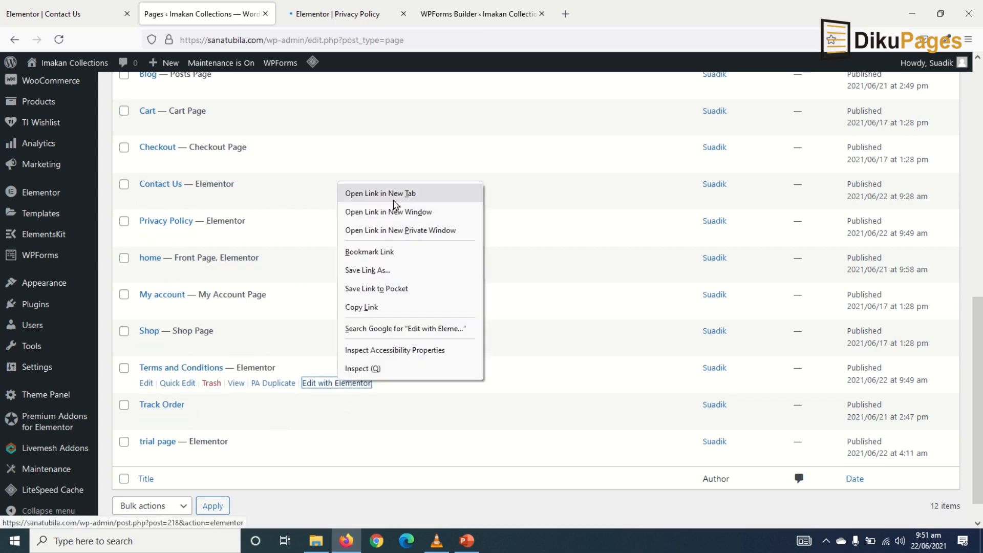
{"action": "left_click", "coordinate": [395, 193]}
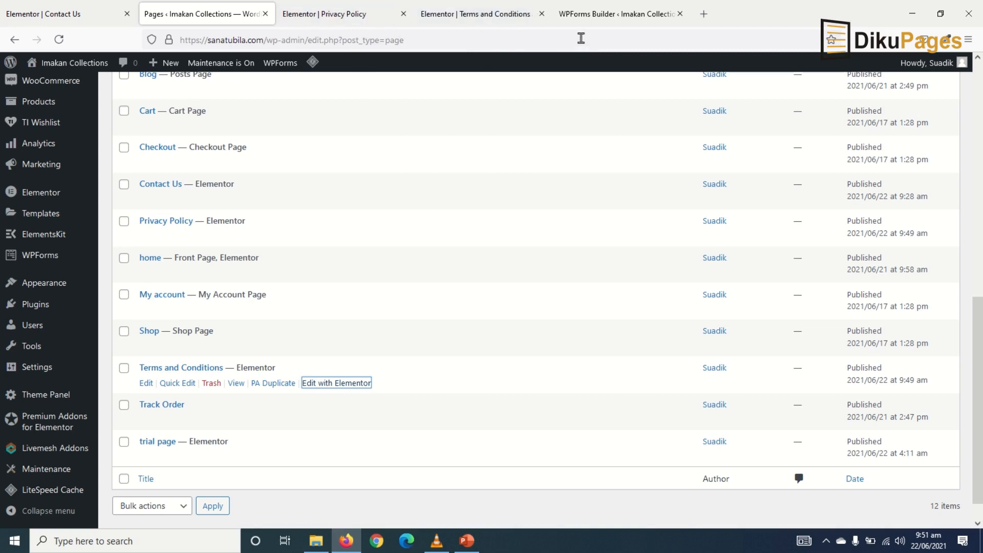
{"action": "left_click", "coordinate": [490, 19]}
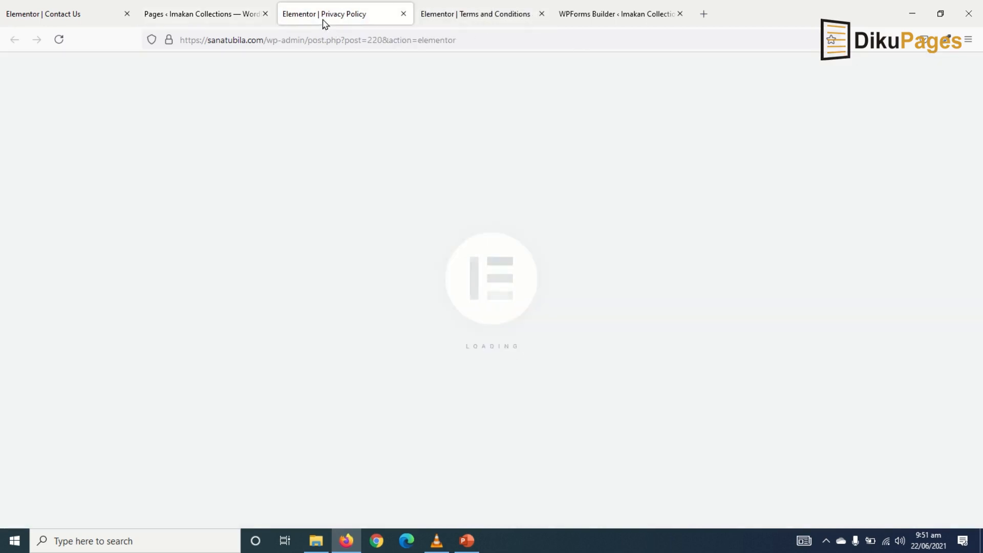
Open the getterms.io website in a new browser tab
{"action": "left_click", "coordinate": [705, 15]}
{"action": "type", "text": "gt"}
{"action": "key", "text": "BackSpace"}
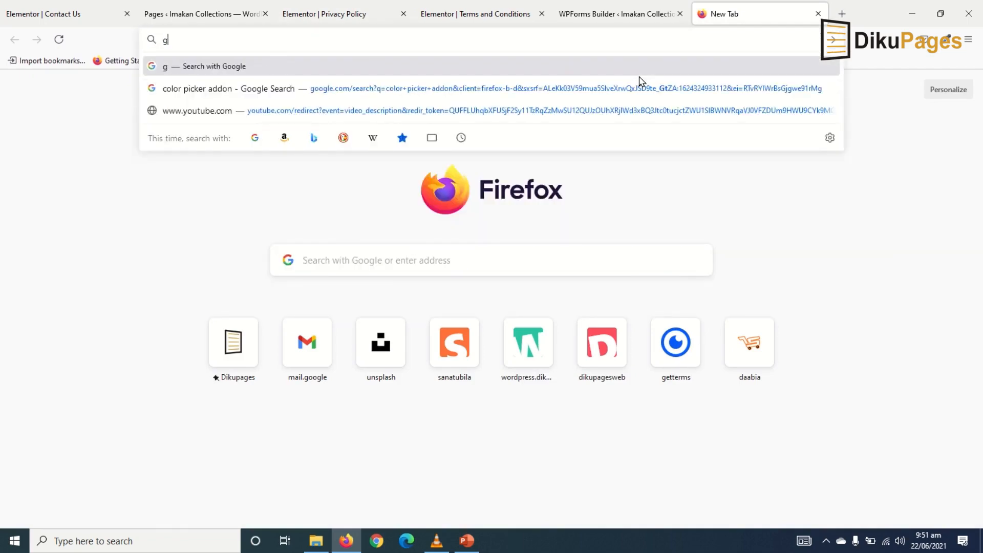
{"action": "type", "text": "et"}
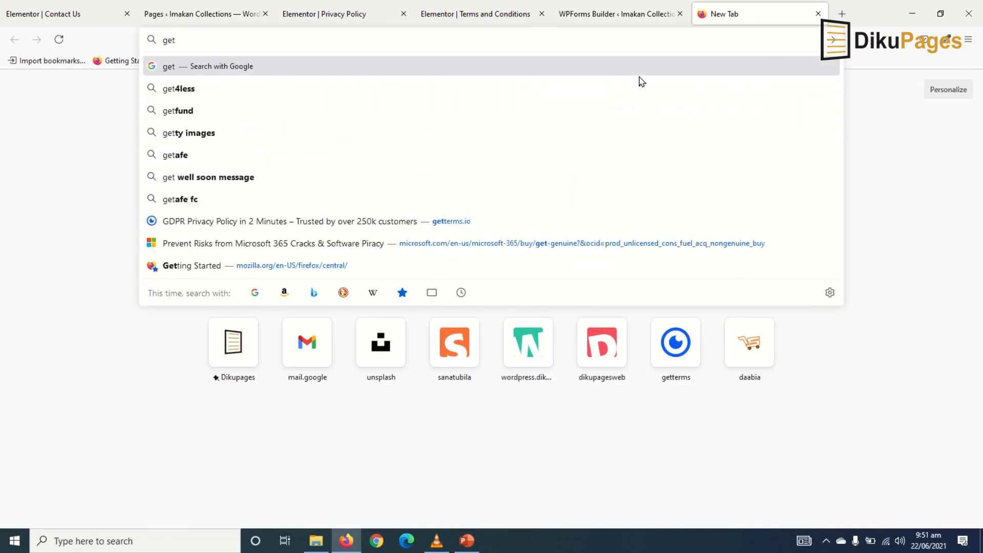
{"action": "type", "text": "terms.io"}
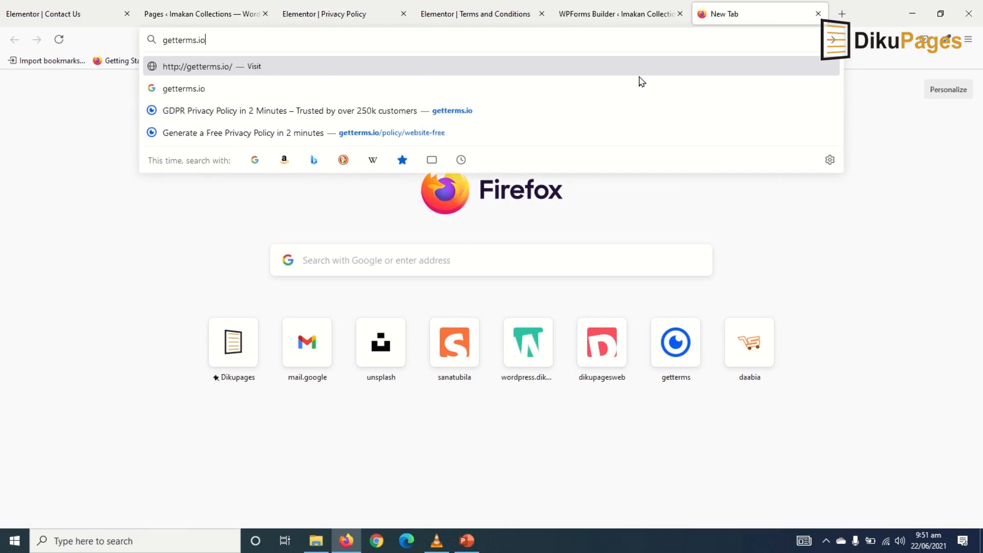
{"action": "key", "text": "Return"}
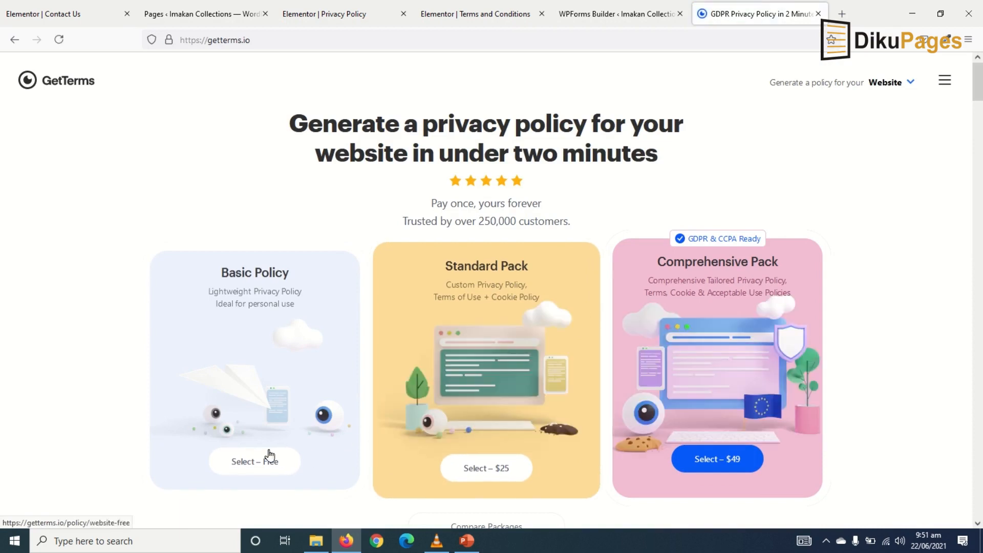
Look over the policy packages and select the free Basic Policy
{"action": "scroll", "coordinate": [263, 407], "scroll_direction": "down", "scroll_amount": 2}
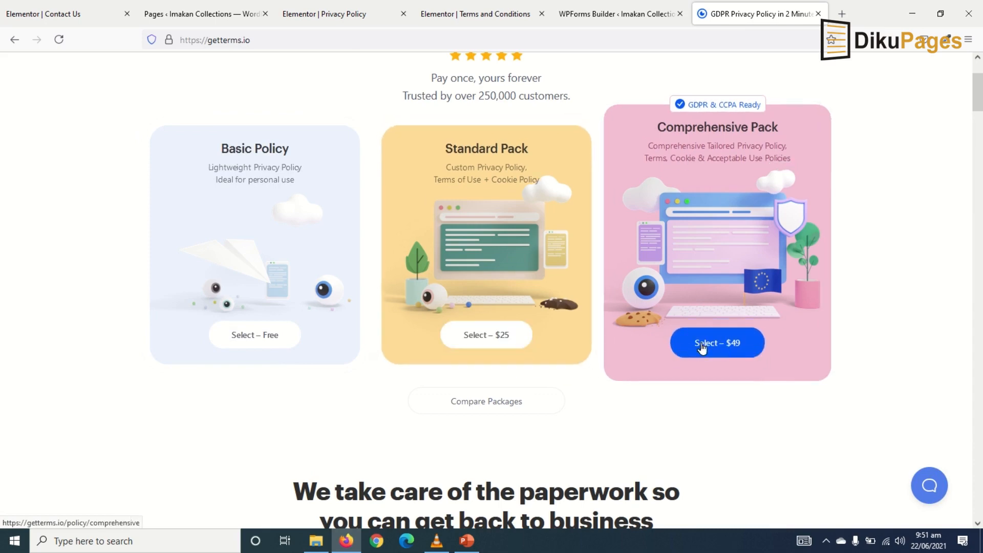
{"action": "scroll", "coordinate": [582, 341], "scroll_direction": "down", "scroll_amount": 3}
{"action": "scroll", "coordinate": [410, 344], "scroll_direction": "up", "scroll_amount": 3}
{"action": "left_click", "coordinate": [257, 345]}
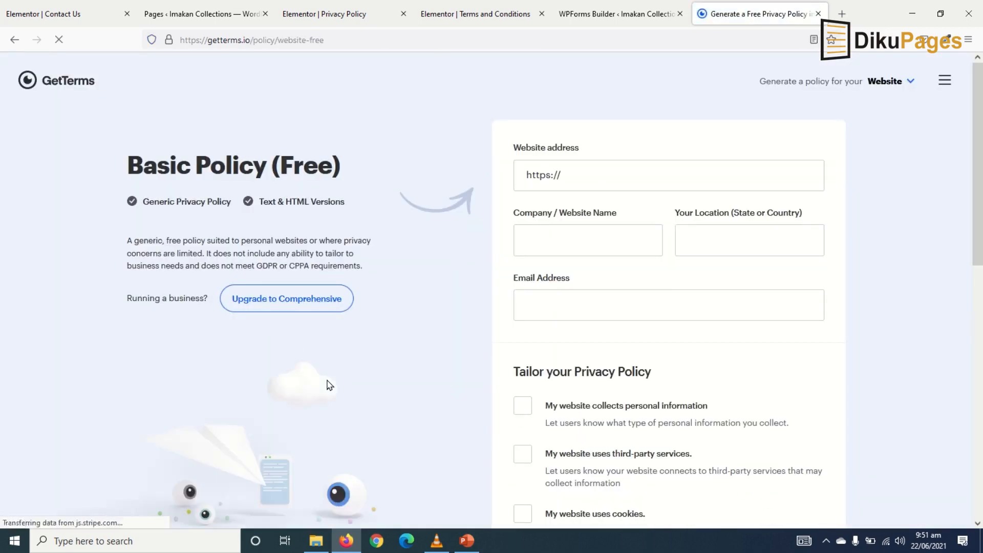
{"action": "left_click", "coordinate": [616, 182]}
{"action": "type", "text": "mydomain.com"}
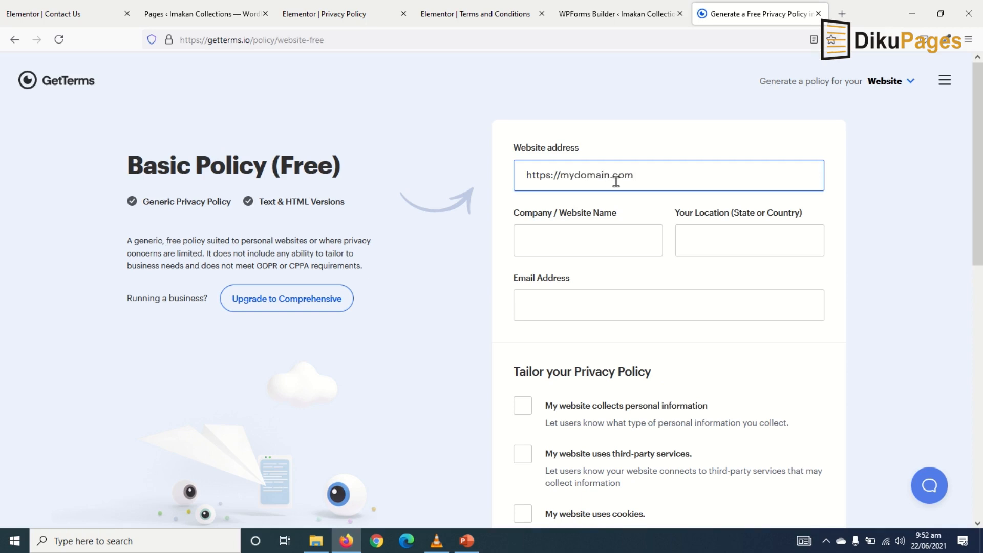
{"action": "key", "text": "Tab"}
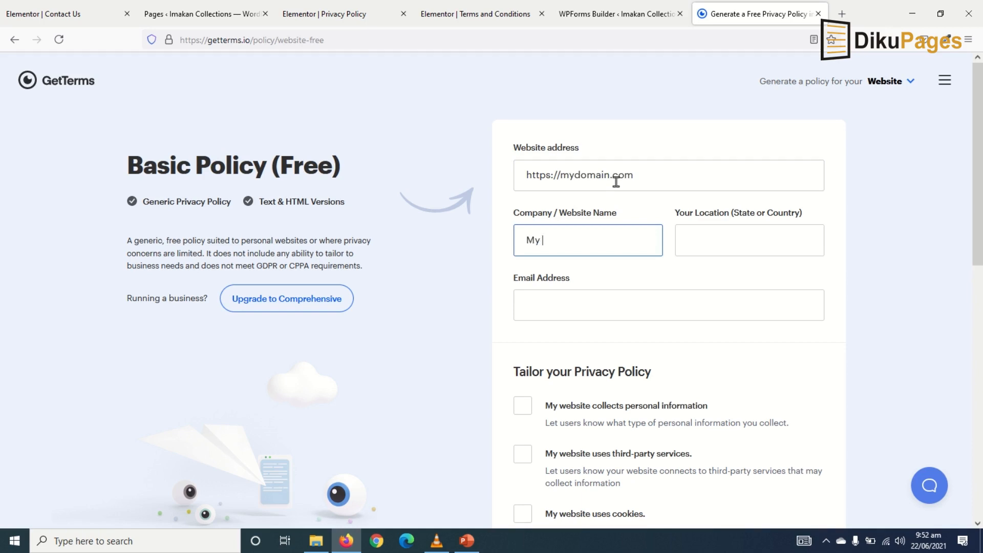
{"action": "key", "text": "Tab"}
{"action": "type", "text": "Ghana"}
{"action": "key", "text": "Tab"}
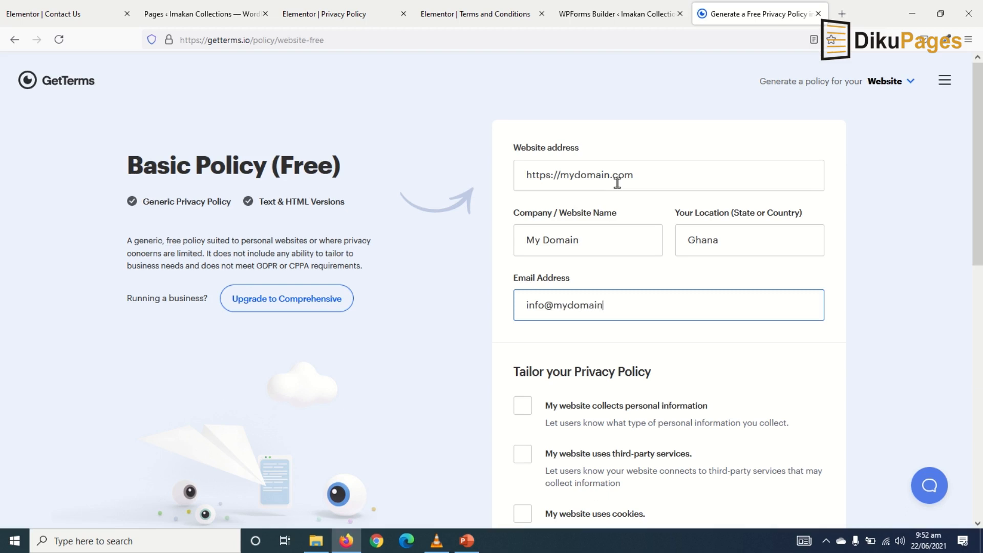
Declare collection of name, email, phone/mobile number and home/mailing address, used for personalising experiences, contacting users and email newsletters
{"action": "scroll", "coordinate": [617, 183], "scroll_direction": "down", "scroll_amount": 3}
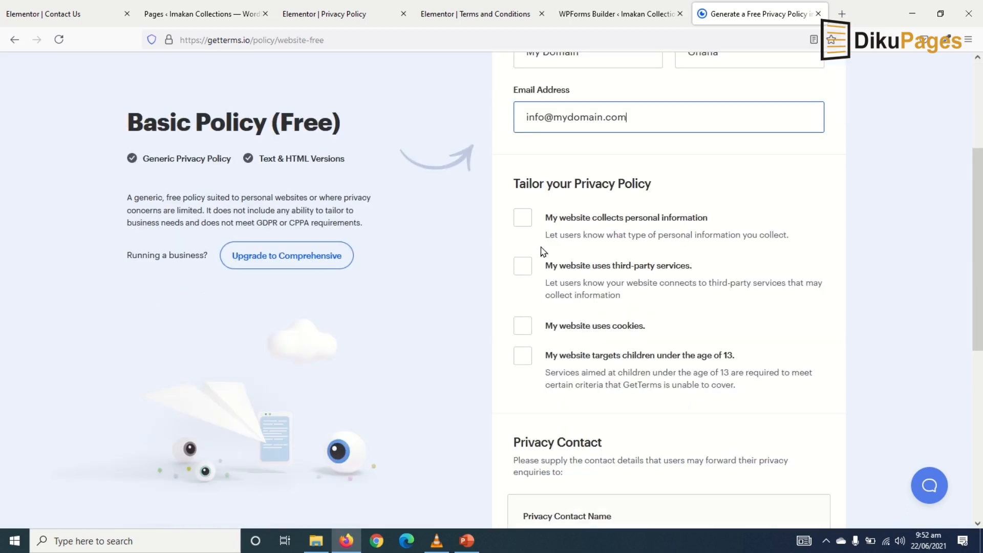
{"action": "left_click", "coordinate": [524, 224]}
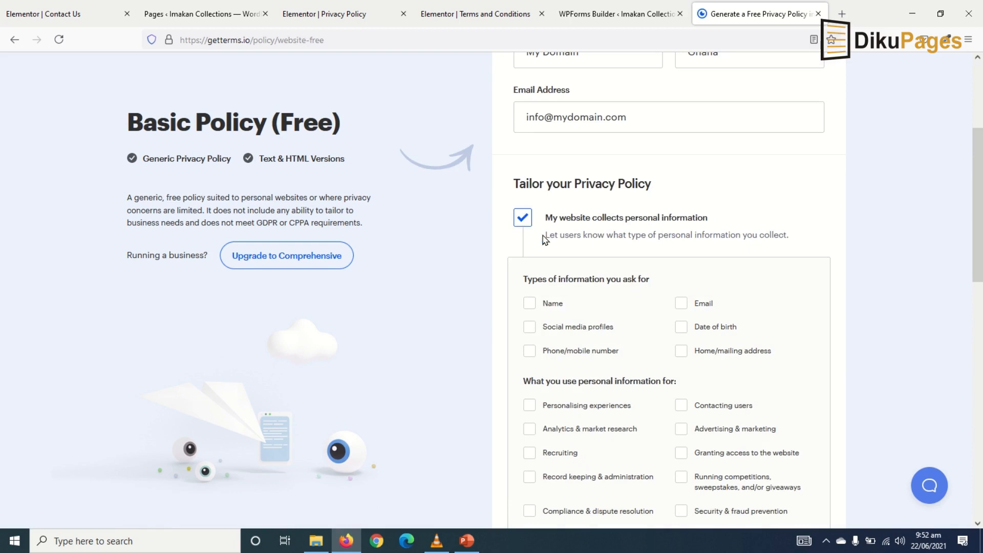
{"action": "scroll", "coordinate": [621, 316], "scroll_direction": "down", "scroll_amount": 1}
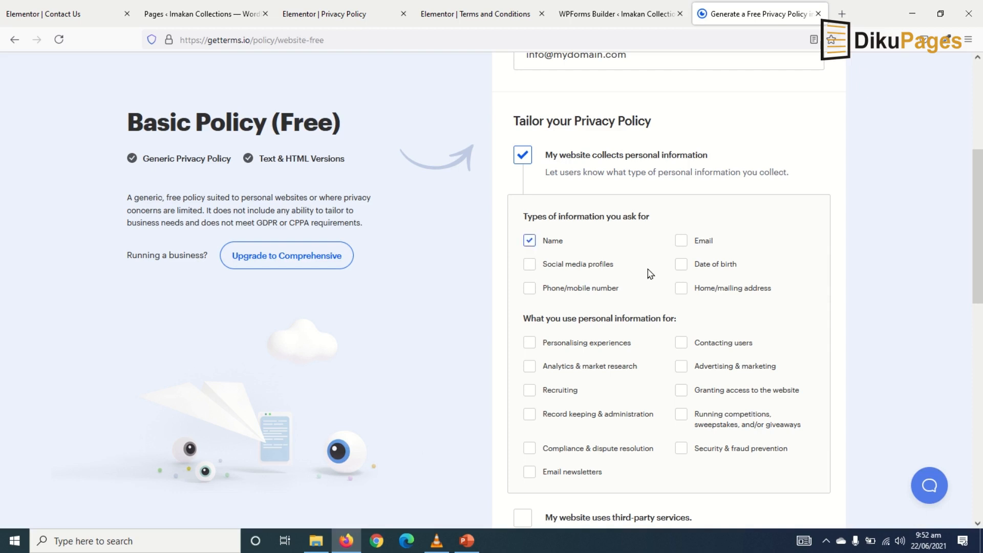
{"action": "scroll", "coordinate": [628, 314], "scroll_direction": "down", "scroll_amount": 1}
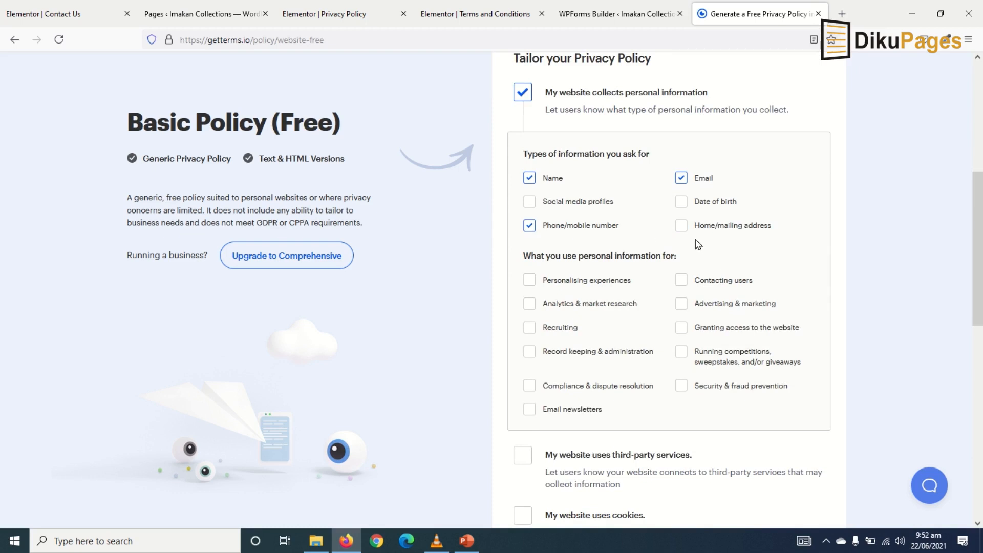
{"action": "left_click", "coordinate": [683, 226]}
{"action": "scroll", "coordinate": [668, 280], "scroll_direction": "down", "scroll_amount": 2}
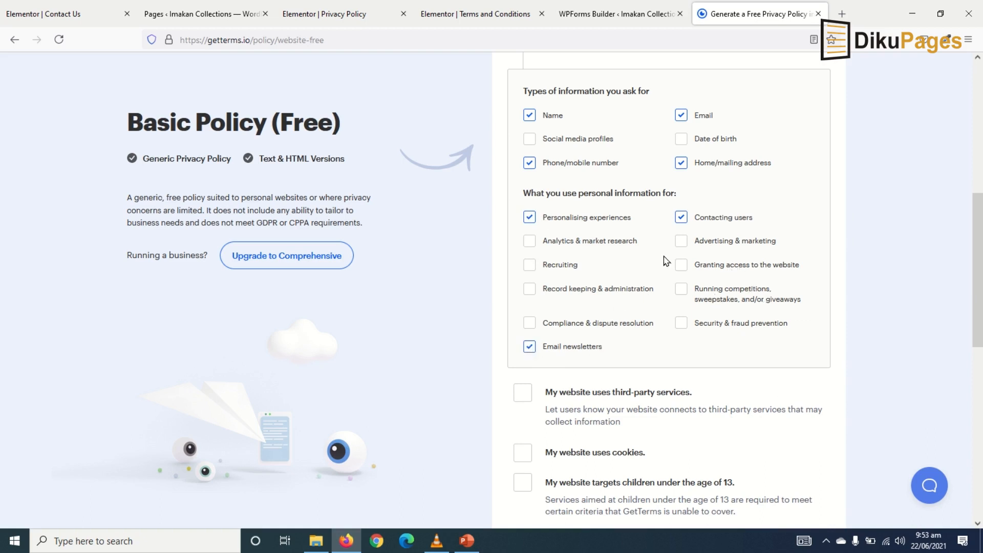
{"action": "scroll", "coordinate": [723, 370], "scroll_direction": "down", "scroll_amount": 3}
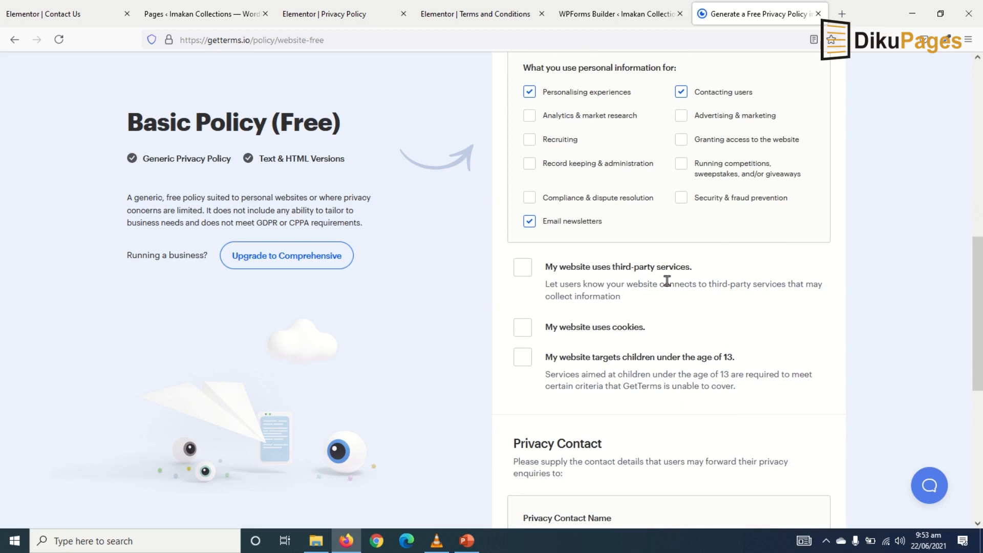
{"action": "scroll", "coordinate": [663, 284], "scroll_direction": "down", "scroll_amount": 1}
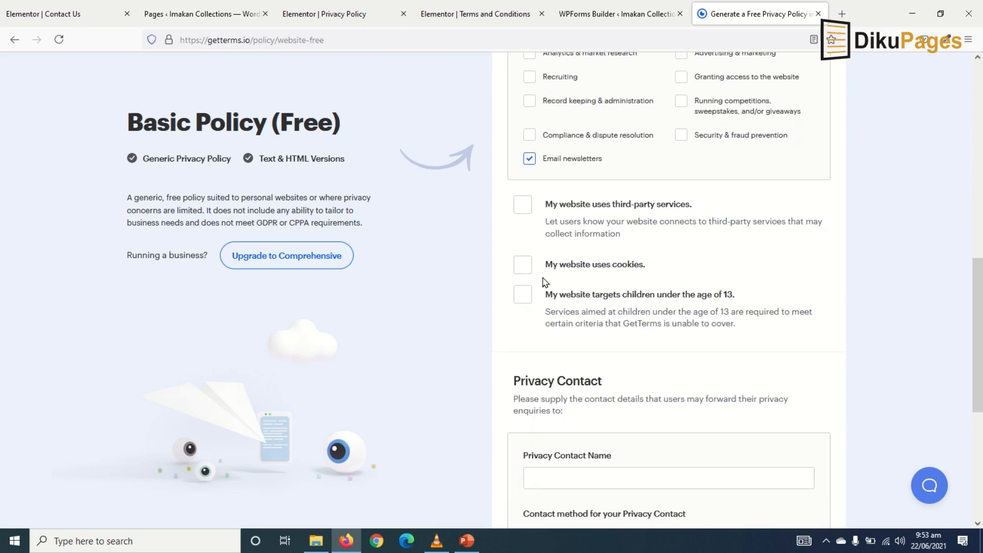
{"action": "left_click", "coordinate": [525, 268]}
{"action": "scroll", "coordinate": [697, 304], "scroll_direction": "down", "scroll_amount": 3}
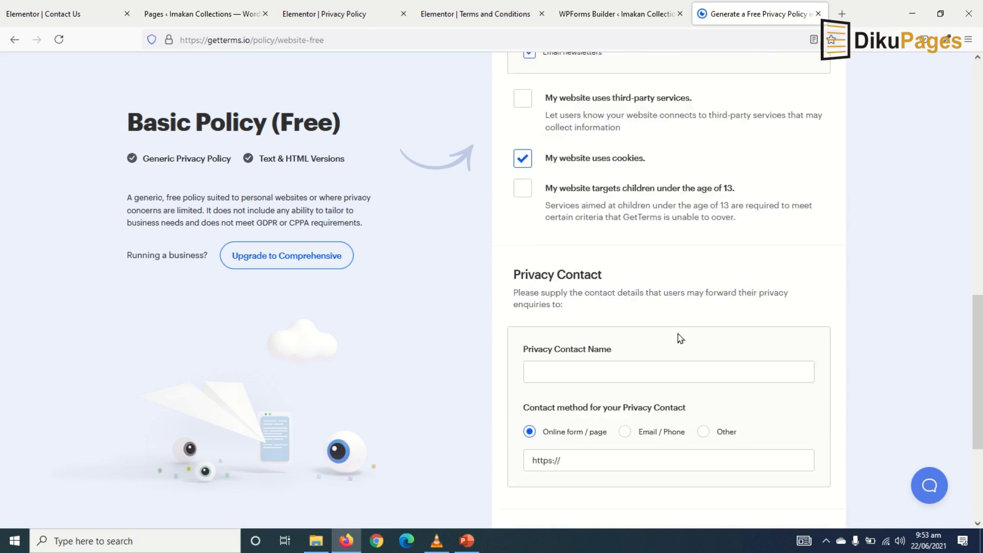
{"action": "scroll", "coordinate": [660, 270], "scroll_direction": "down", "scroll_amount": 3}
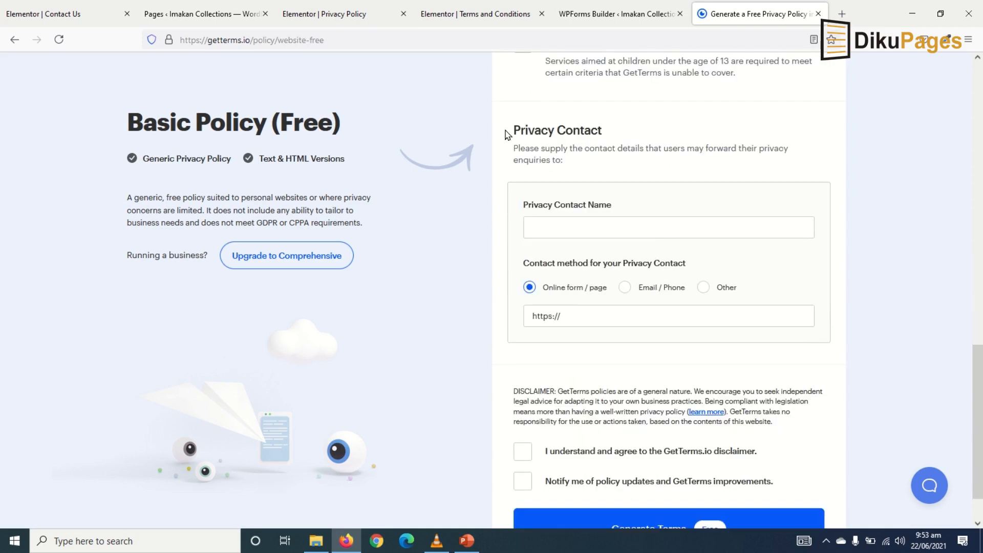
{"action": "left_click", "coordinate": [601, 226]}
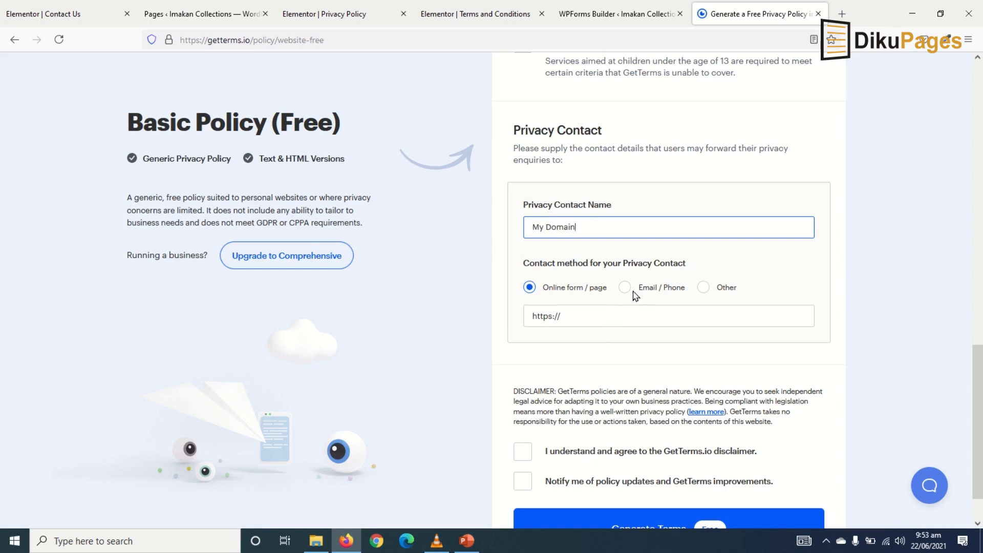
{"action": "left_click", "coordinate": [604, 323]}
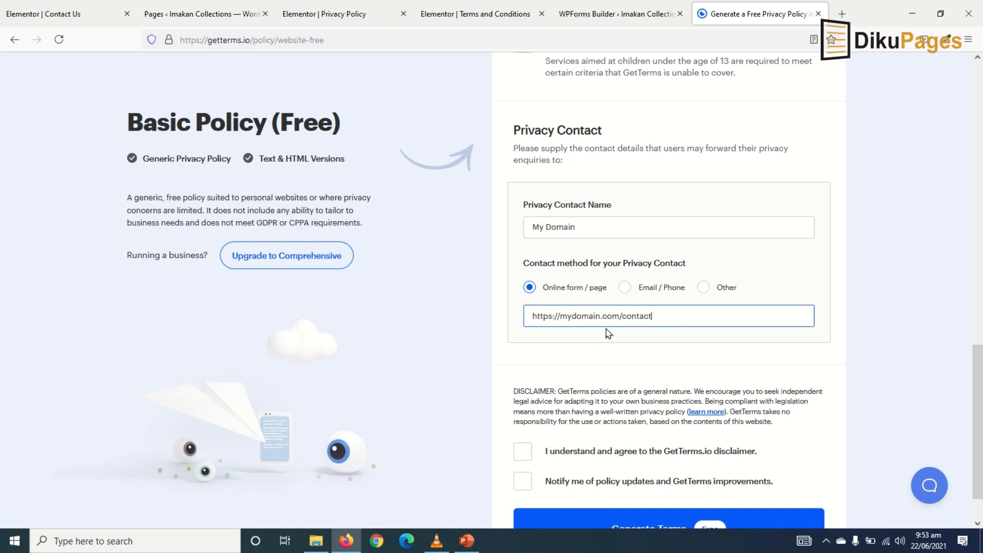
Agree to the GetTerms.io disclaimer and generate the free policy
{"action": "scroll", "coordinate": [608, 333], "scroll_direction": "down", "scroll_amount": 2}
{"action": "left_click", "coordinate": [526, 403]}
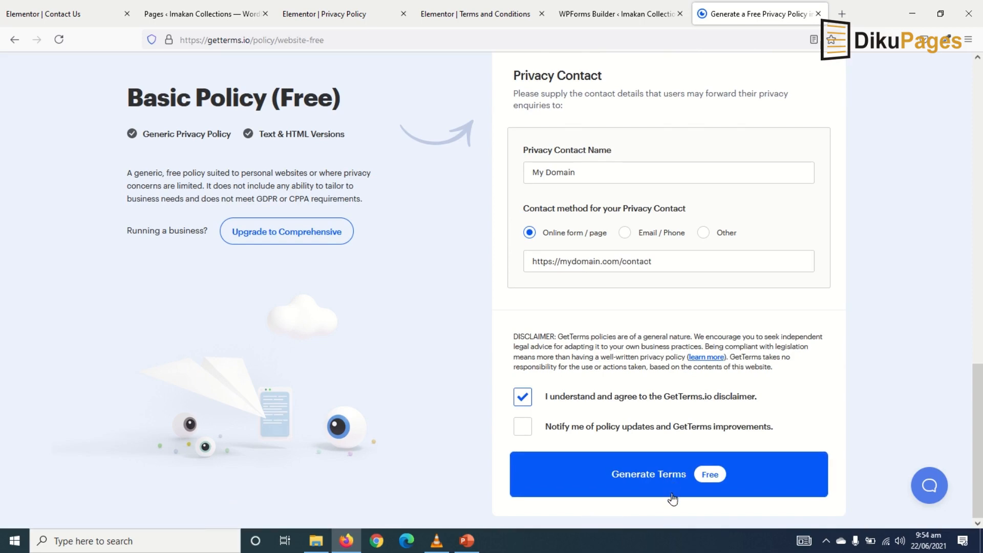
{"action": "scroll", "coordinate": [625, 377], "scroll_direction": "down", "scroll_amount": 6}
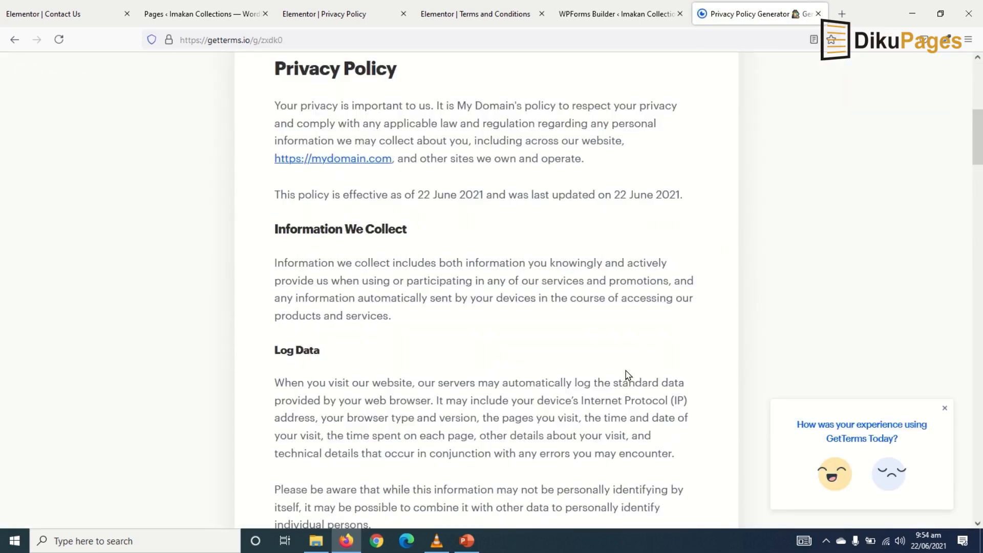
Look through the generated privacy policy to its end and copy the full text to the clipboard
{"action": "scroll", "coordinate": [628, 375], "scroll_direction": "down", "scroll_amount": 20}
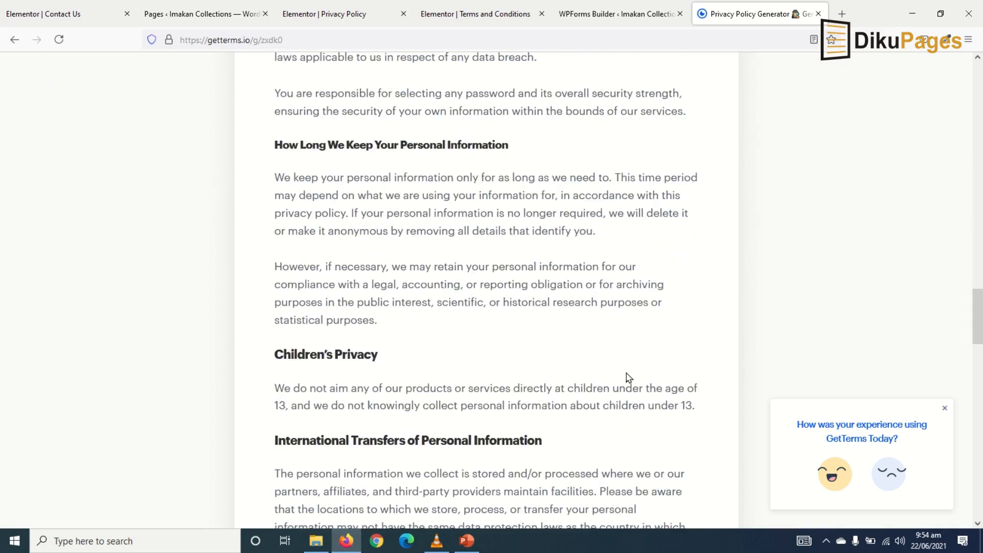
{"action": "scroll", "coordinate": [626, 373], "scroll_direction": "down", "scroll_amount": 15}
{"action": "scroll", "coordinate": [622, 371], "scroll_direction": "up", "scroll_amount": 8}
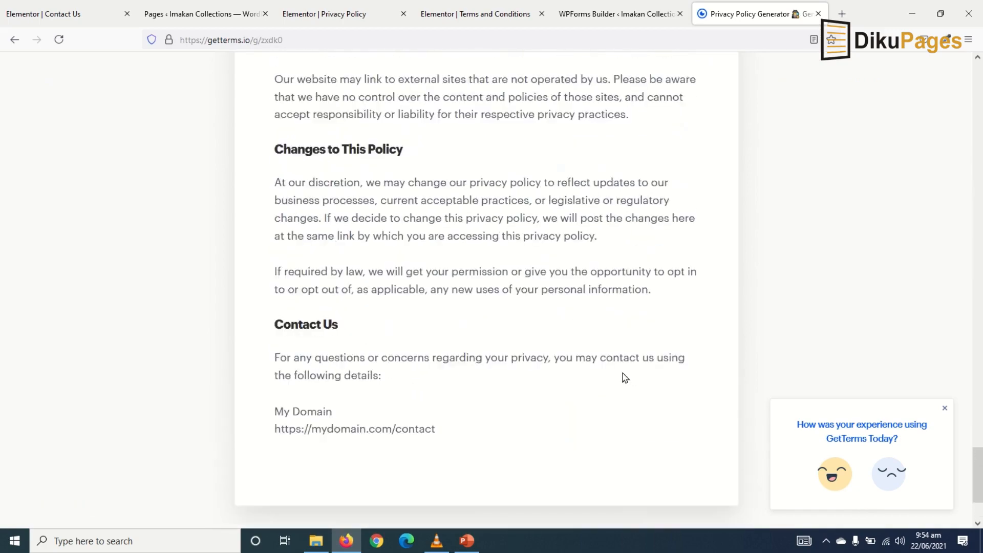
{"action": "scroll", "coordinate": [618, 371], "scroll_direction": "up", "scroll_amount": 20}
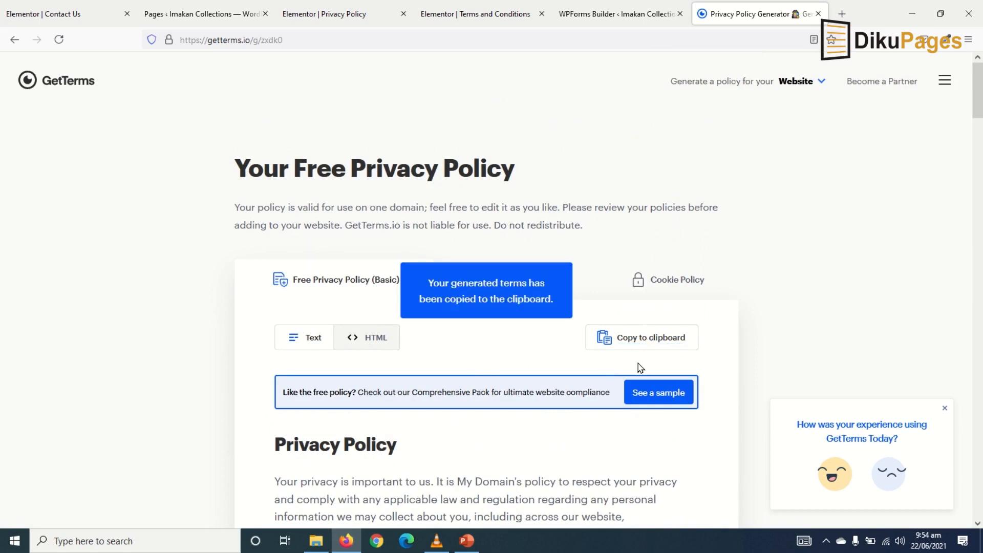
In the Privacy Policy page's Elementor editor, delete the mission text block, the Our Team heading and the team member section
{"action": "left_click", "coordinate": [337, 22]}
{"action": "scroll", "coordinate": [523, 350], "scroll_direction": "down", "scroll_amount": 4}
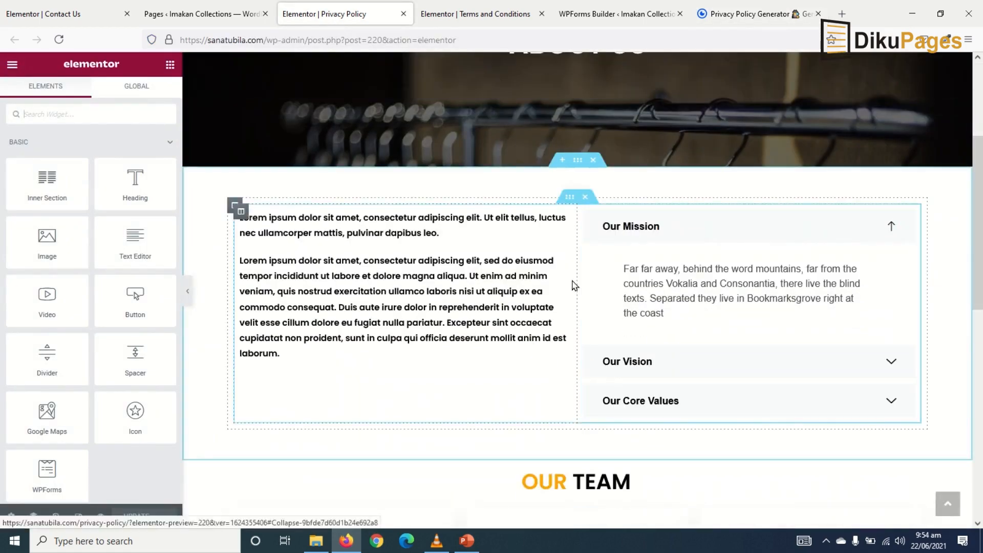
{"action": "left_click", "coordinate": [585, 197]}
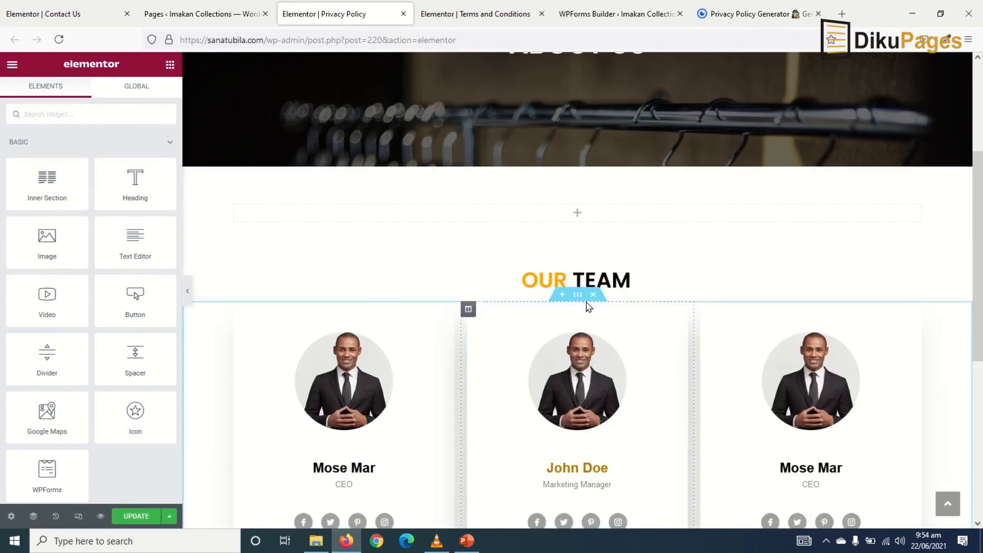
{"action": "left_click", "coordinate": [594, 253]}
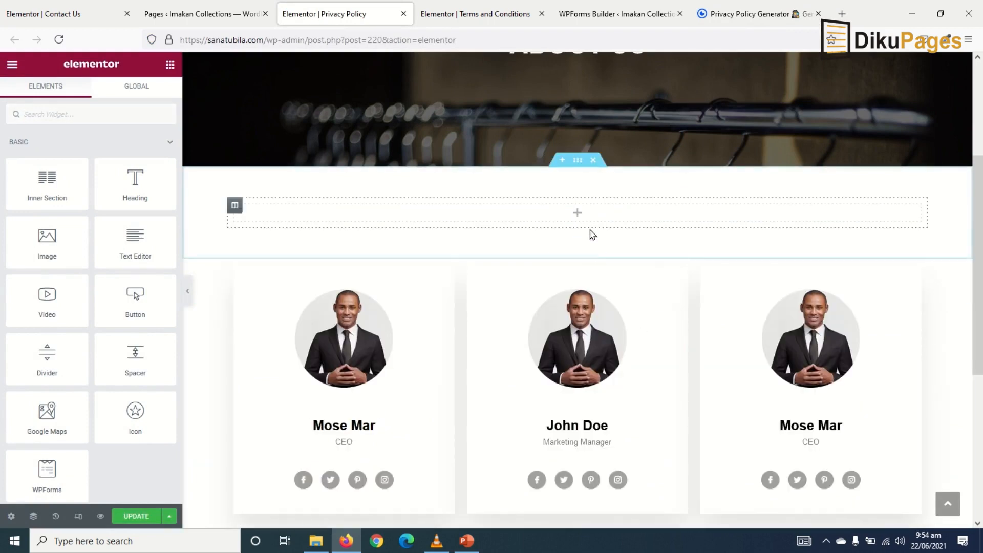
{"action": "left_click", "coordinate": [594, 253]}
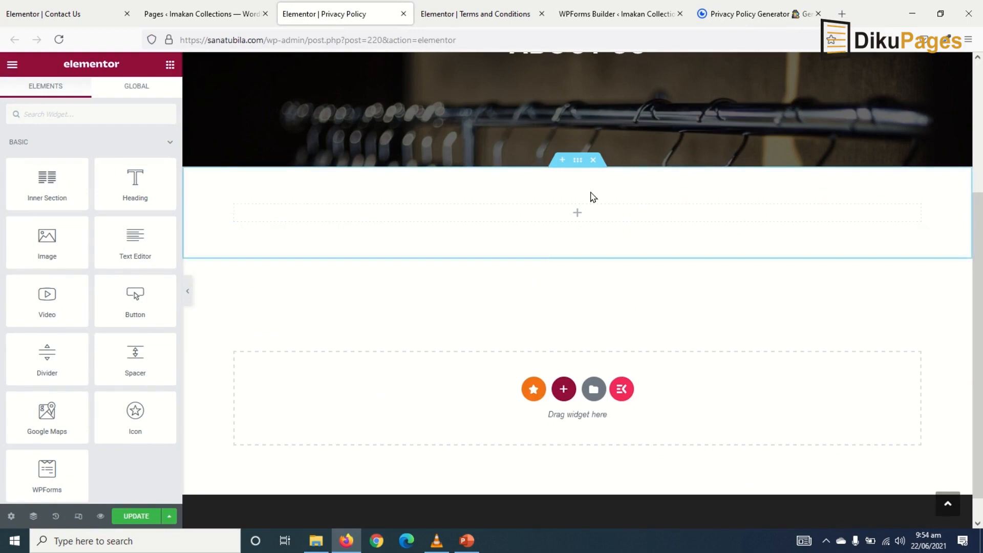
Add a Text Editor widget to the empty section below the banner and replace its placeholder with the copied privacy policy
{"action": "left_click_drag", "start_coordinate": [319, 271], "coordinate": [487, 226]}
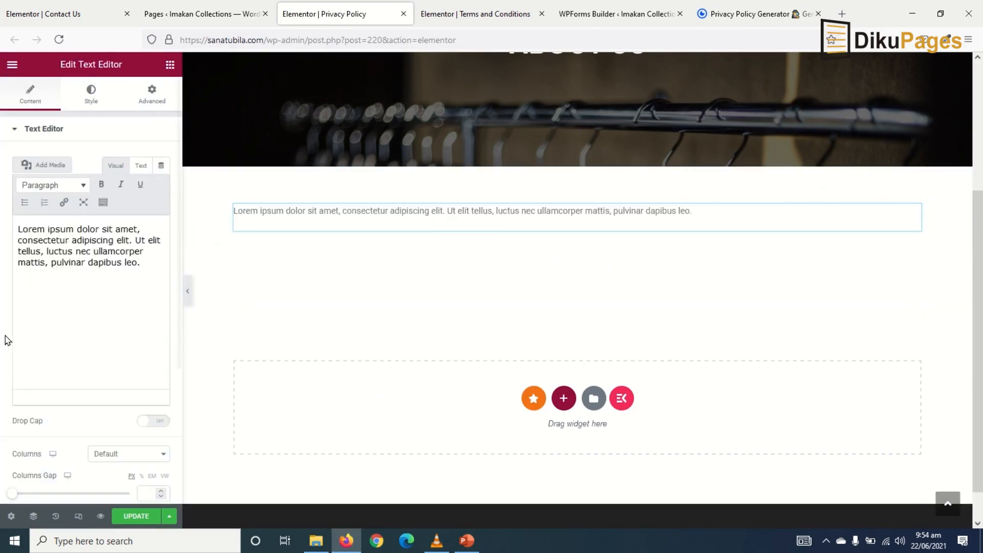
{"action": "left_click_drag", "start_coordinate": [144, 277], "coordinate": [23, 202]}
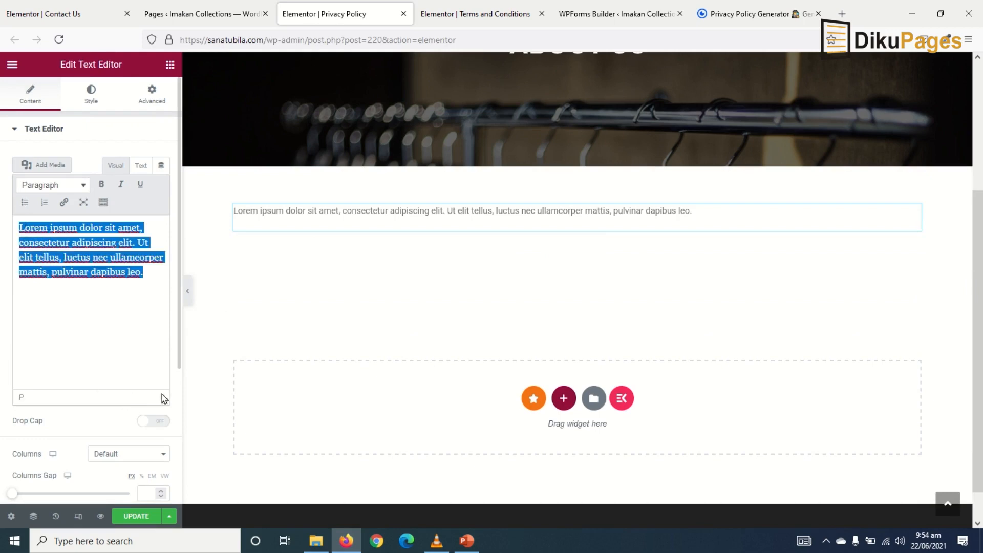
{"action": "key", "text": "BackSpace"}
{"action": "key", "text": "ctrl+v"}
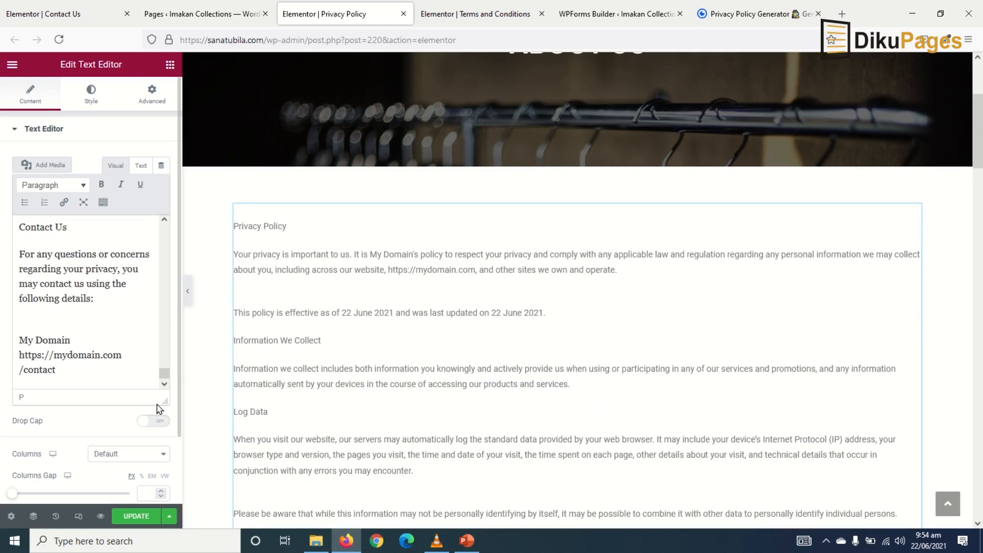
Remove the extra blank line above My Domain in the policy's Contact Us section
{"action": "scroll", "coordinate": [367, 406], "scroll_direction": "down", "scroll_amount": 5}
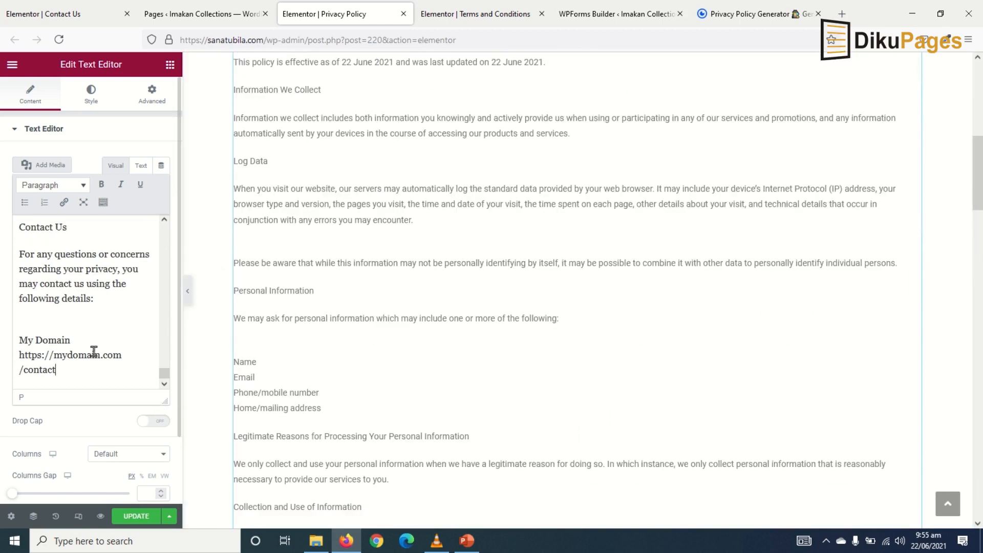
{"action": "key", "text": "BackSpace"}
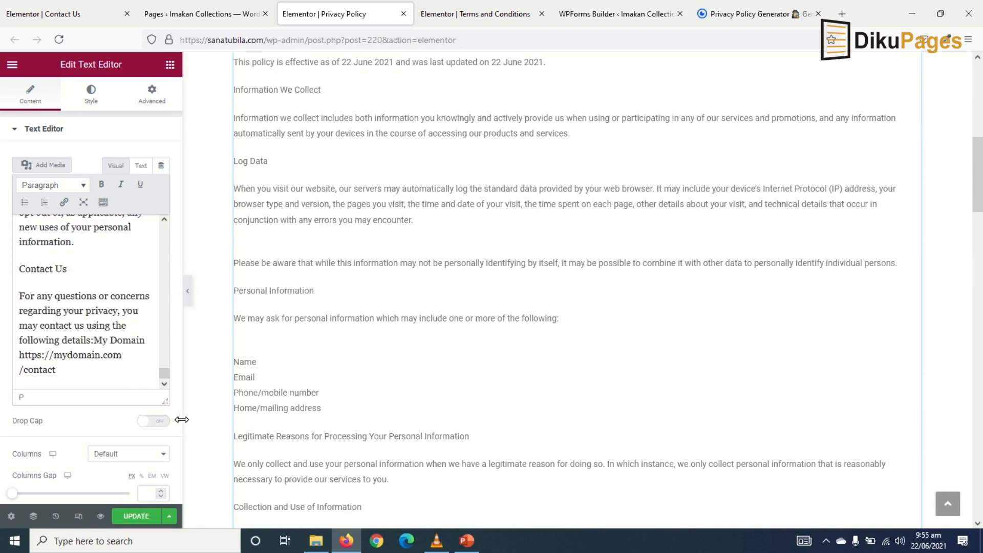
{"action": "key", "text": "Return"}
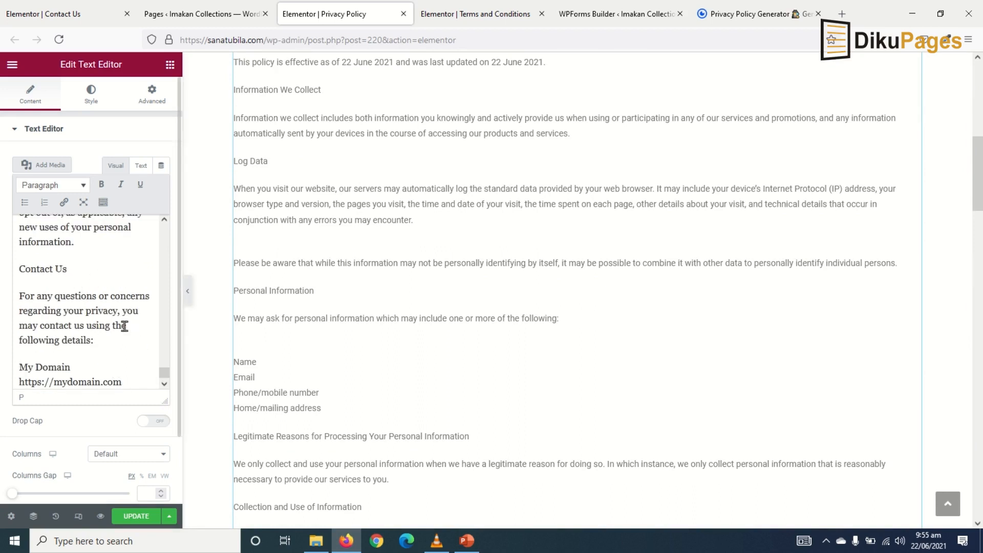
Bold the closing section headings of the policy, including Contact Us, Changes to This Policy and Limits of Our Policy
{"action": "scroll", "coordinate": [125, 327], "scroll_direction": "up", "scroll_amount": 2}
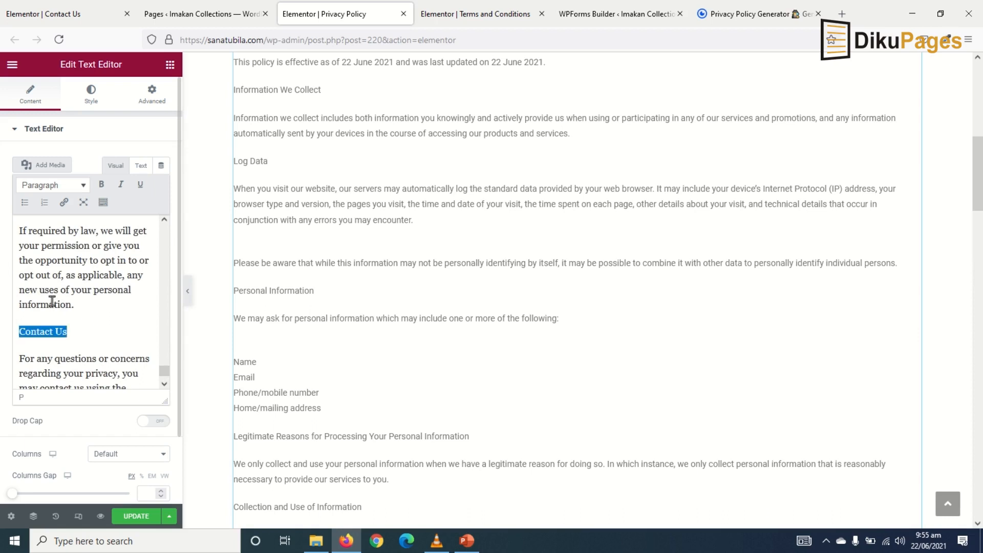
{"action": "scroll", "coordinate": [107, 305], "scroll_direction": "up", "scroll_amount": 6}
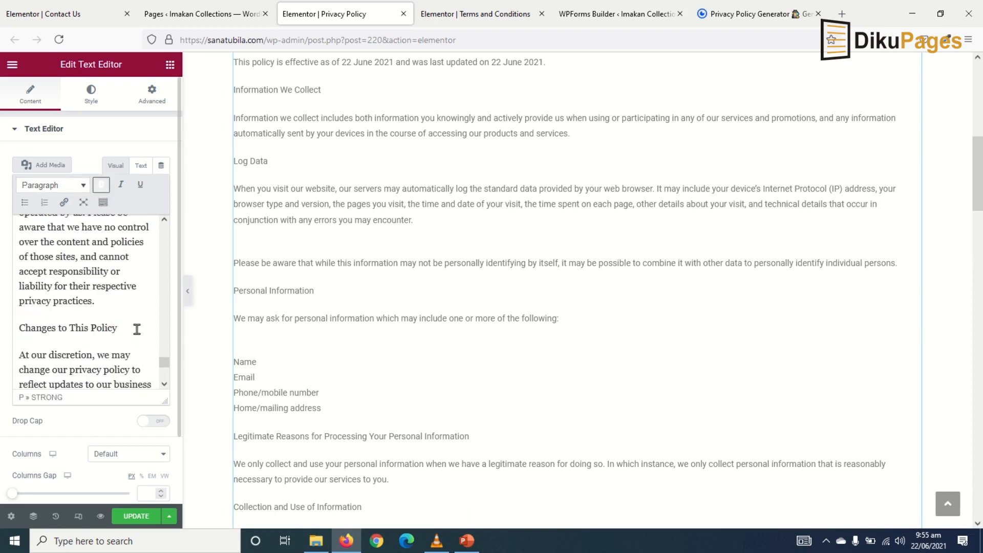
{"action": "left_click_drag", "start_coordinate": [39, 337], "coordinate": [2, 325]}
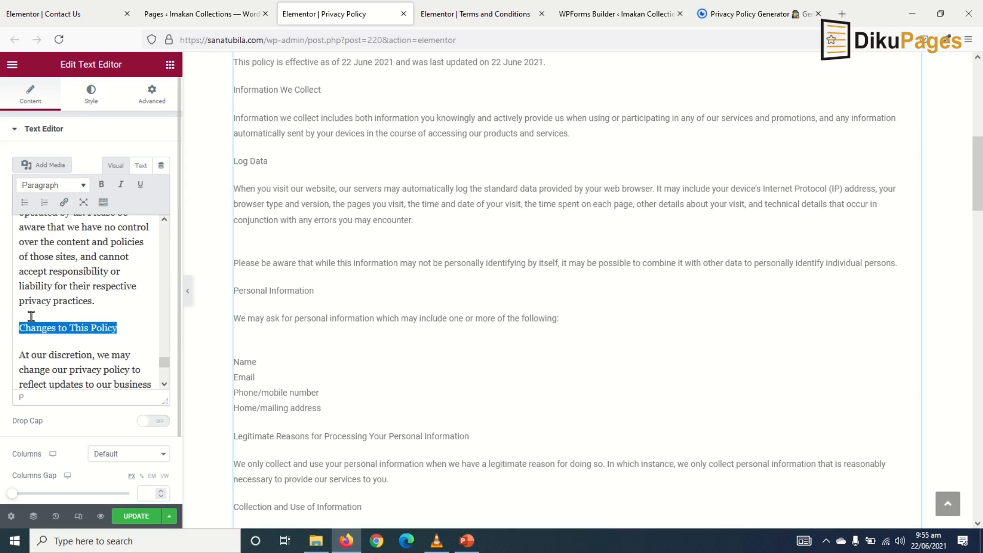
{"action": "left_click", "coordinate": [104, 189]}
{"action": "scroll", "coordinate": [109, 308], "scroll_direction": "up", "scroll_amount": 4}
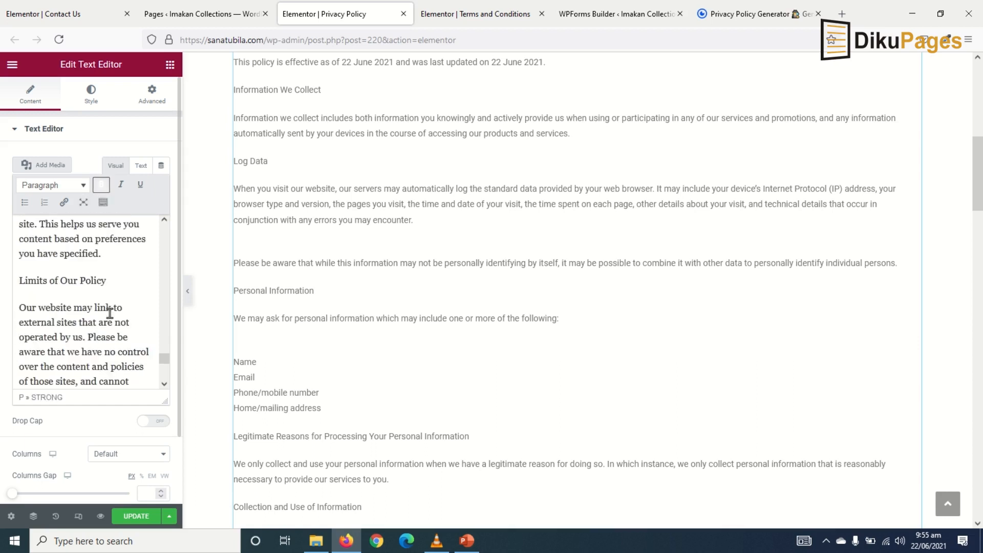
{"action": "left_click_drag", "start_coordinate": [128, 286], "coordinate": [17, 284]}
{"action": "left_click", "coordinate": [104, 190]}
{"action": "scroll", "coordinate": [97, 287], "scroll_direction": "up", "scroll_amount": 5}
{"action": "left_click_drag", "start_coordinate": [97, 269], "coordinate": [19, 268]}
{"action": "left_click", "coordinate": [102, 189]}
Bold the section headings in the middle of the policy, working upward toward Security of Your Personal Information
{"action": "scroll", "coordinate": [101, 272], "scroll_direction": "up", "scroll_amount": 10}
{"action": "left_click", "coordinate": [79, 300]}
{"action": "scroll", "coordinate": [93, 297], "scroll_direction": "down", "scroll_amount": 9}
{"action": "scroll", "coordinate": [99, 295], "scroll_direction": "up", "scroll_amount": 20}
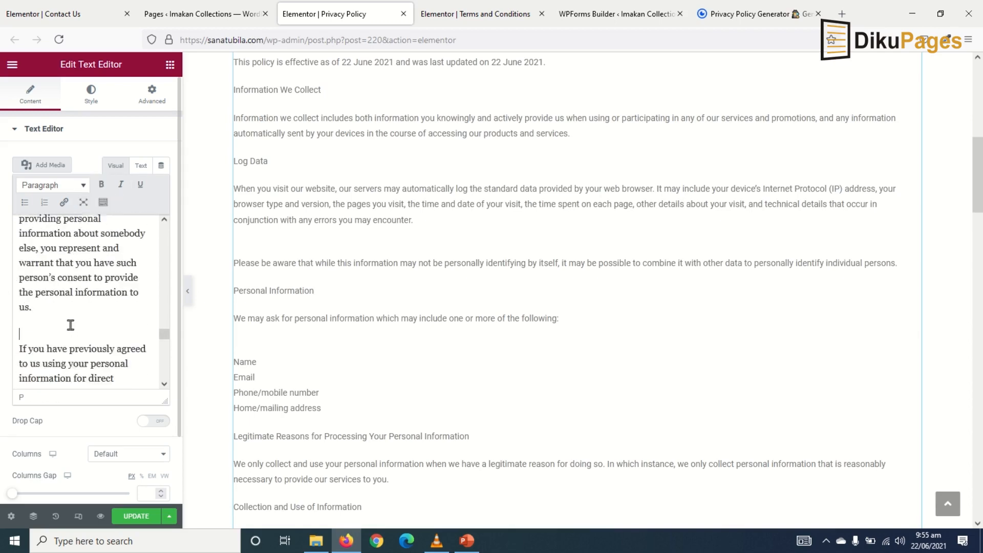
{"action": "left_click_drag", "start_coordinate": [137, 328], "coordinate": [18, 312]}
{"action": "left_click", "coordinate": [101, 186]}
{"action": "scroll", "coordinate": [84, 276], "scroll_direction": "up", "scroll_amount": 3}
{"action": "left_click_drag", "start_coordinate": [130, 310], "coordinate": [19, 295]}
{"action": "left_click", "coordinate": [102, 187]}
{"action": "scroll", "coordinate": [93, 292], "scroll_direction": "up", "scroll_amount": 5}
{"action": "left_click_drag", "start_coordinate": [111, 355], "coordinate": [19, 355]}
{"action": "left_click", "coordinate": [102, 187]}
{"action": "scroll", "coordinate": [92, 279], "scroll_direction": "up", "scroll_amount": 10}
{"action": "left_click_drag", "start_coordinate": [117, 340], "coordinate": [19, 326]}
{"action": "left_click", "coordinate": [102, 187]}
Bold the headings from Security of Your Personal Information up to Collection and Use of Information and Legitimate Reasons for Processing Your Personal Information
{"action": "scroll", "coordinate": [74, 307], "scroll_direction": "up", "scroll_amount": 10}
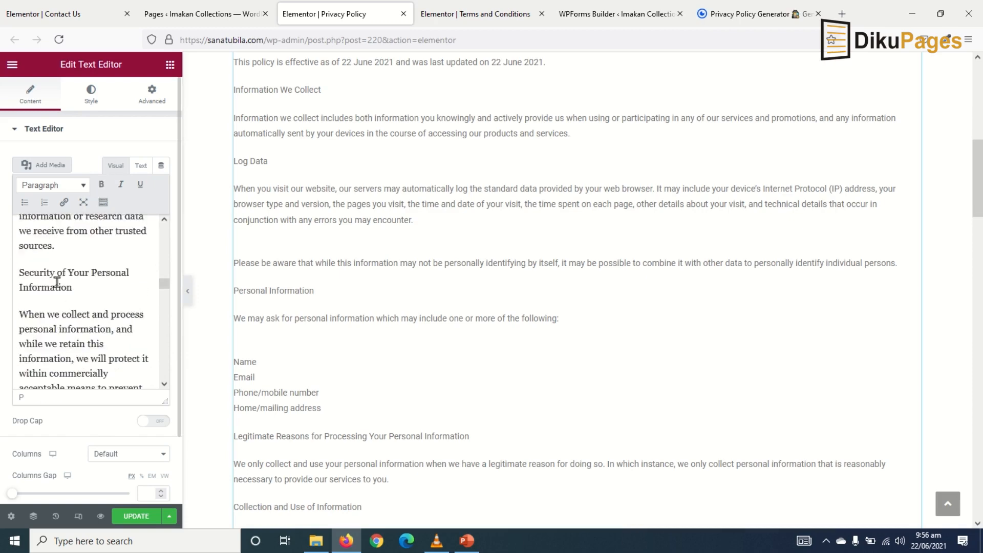
{"action": "scroll", "coordinate": [101, 275], "scroll_direction": "up", "scroll_amount": 3}
{"action": "scroll", "coordinate": [123, 336], "scroll_direction": "down", "scroll_amount": 3}
{"action": "scroll", "coordinate": [132, 367], "scroll_direction": "up", "scroll_amount": 10}
{"action": "left_click_drag", "start_coordinate": [78, 325], "coordinate": [18, 311]}
{"action": "left_click", "coordinate": [102, 185]}
{"action": "scroll", "coordinate": [57, 320], "scroll_direction": "up", "scroll_amount": 4}
{"action": "left_click_drag", "start_coordinate": [74, 342], "coordinate": [19, 312]}
{"action": "left_click", "coordinate": [102, 186]}
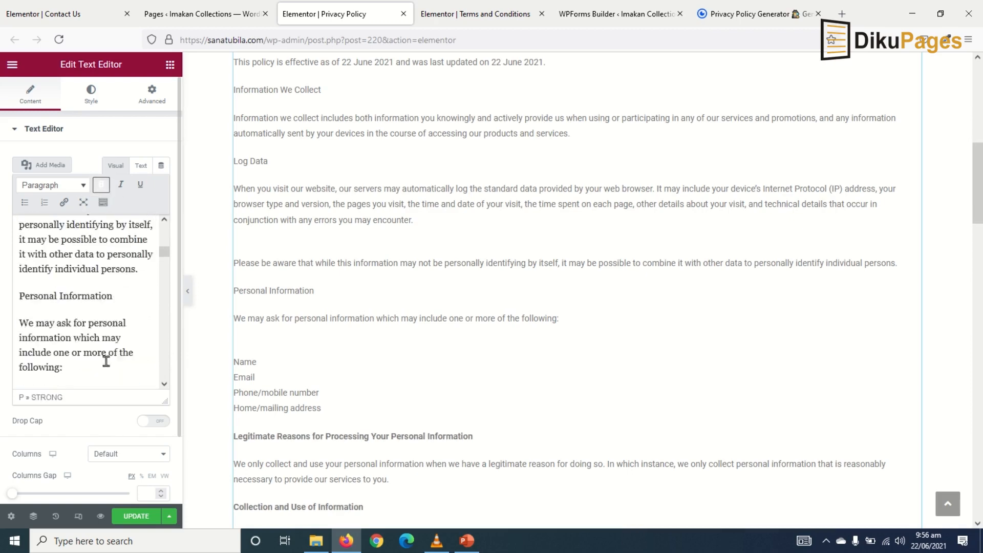
Bold the Personal Information heading and format Name, Email, Phone/mobile number and Home/mailing address as a bulleted list
{"action": "left_click_drag", "start_coordinate": [102, 296], "coordinate": [18, 296]}
{"action": "left_click", "coordinate": [102, 186]}
{"action": "left_click_drag", "start_coordinate": [59, 348], "coordinate": [19, 303]}
{"action": "left_click", "coordinate": [26, 205]}
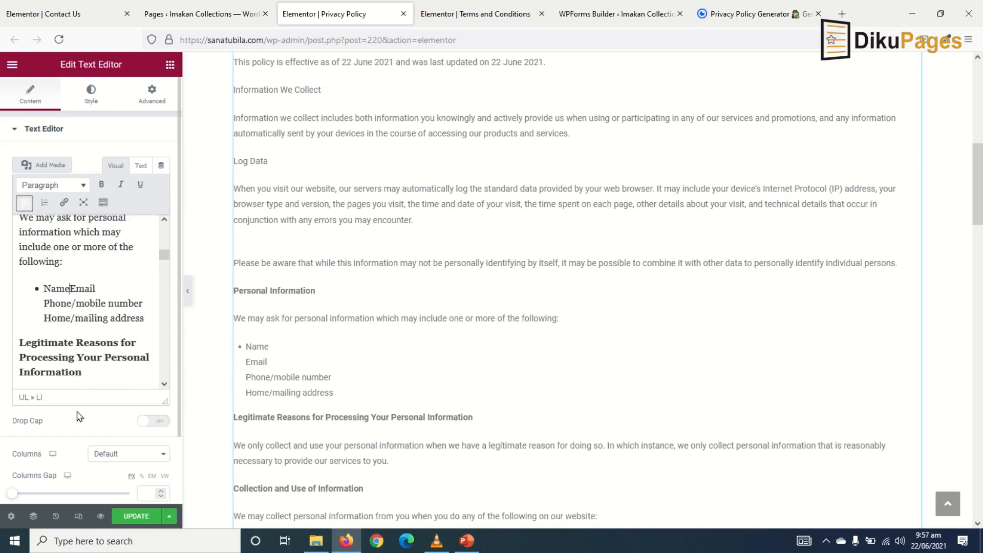
Bold the Log Data, Information We Collect and Privacy Policy headings and remove the extra blank line above the effective date
{"action": "scroll", "coordinate": [89, 323], "scroll_direction": "up", "scroll_amount": 3}
{"action": "scroll", "coordinate": [90, 324], "scroll_direction": "up", "scroll_amount": 4}
{"action": "left_click_drag", "start_coordinate": [83, 264], "coordinate": [19, 263]}
{"action": "left_click", "coordinate": [102, 186]}
{"action": "left_click_drag", "start_coordinate": [122, 328], "coordinate": [19, 326]}
{"action": "left_click", "coordinate": [102, 186]}
{"action": "left_click", "coordinate": [63, 318]}
{"action": "key", "text": "BackSpace"}
{"action": "left_click_drag", "start_coordinate": [81, 243], "coordinate": [19, 243]}
{"action": "left_click", "coordinate": [102, 185]}
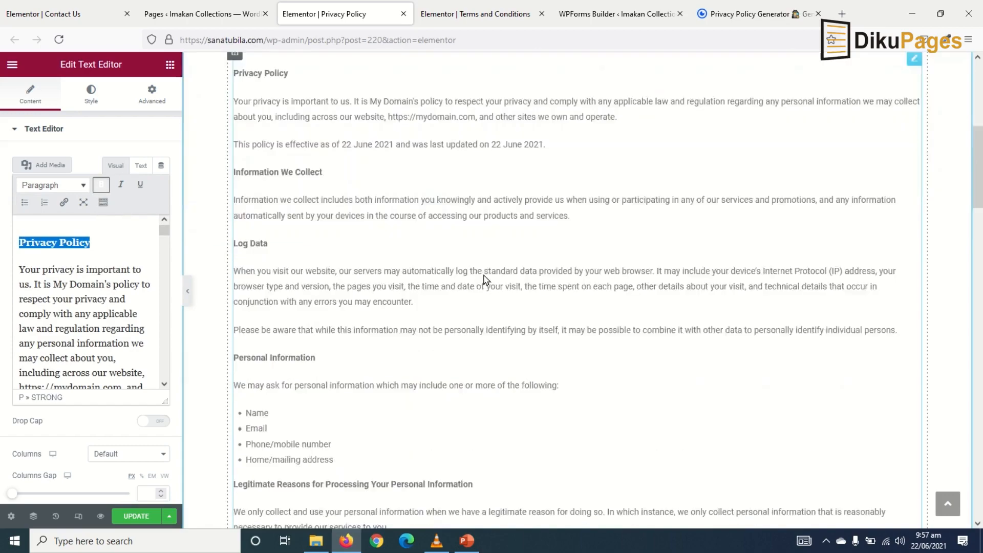
Check the formatted policy through to the Contact Us section and update the Privacy Policy page
{"action": "scroll", "coordinate": [481, 279], "scroll_direction": "down", "scroll_amount": 15}
{"action": "scroll", "coordinate": [482, 279], "scroll_direction": "down", "scroll_amount": 15}
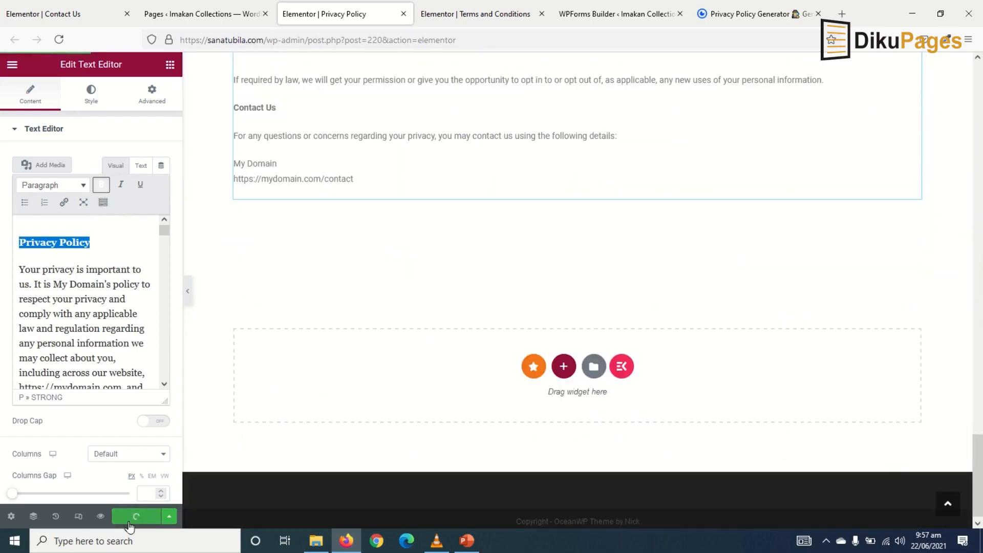
{"action": "scroll", "coordinate": [469, 246], "scroll_direction": "up", "scroll_amount": 3}
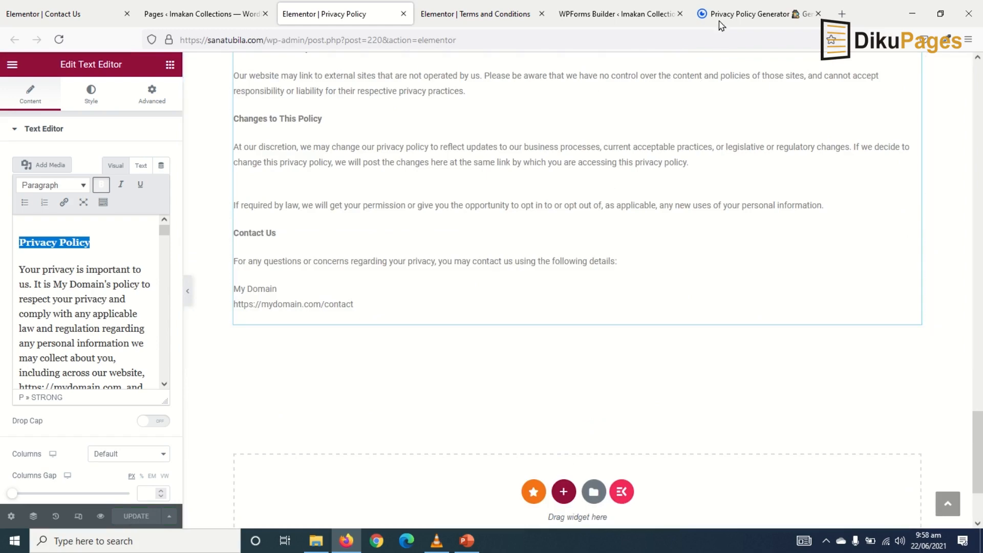
Check the Terms of Service option on GetTerms and switch to the Terms and Conditions page in Elementor
{"action": "left_click", "coordinate": [726, 15]}
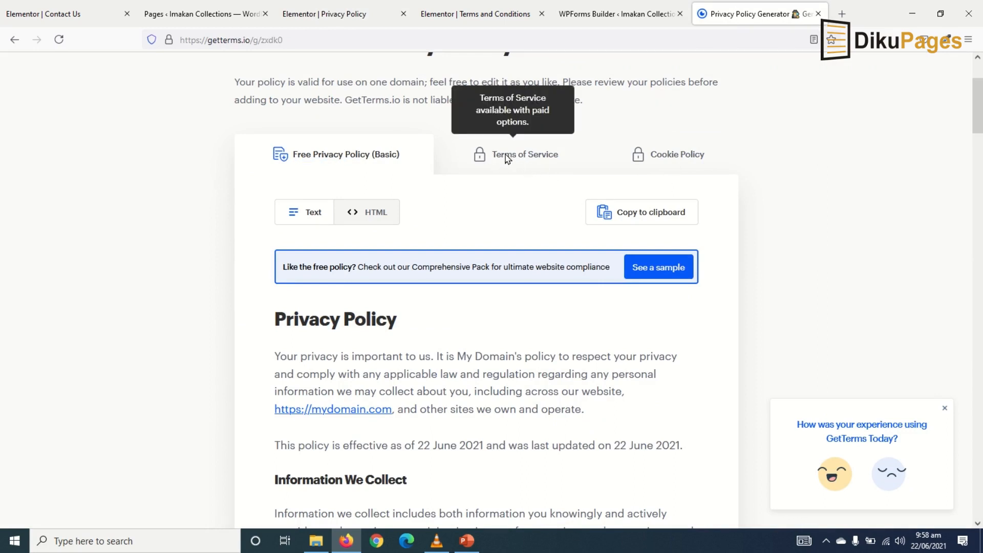
{"action": "left_click", "coordinate": [603, 17]}
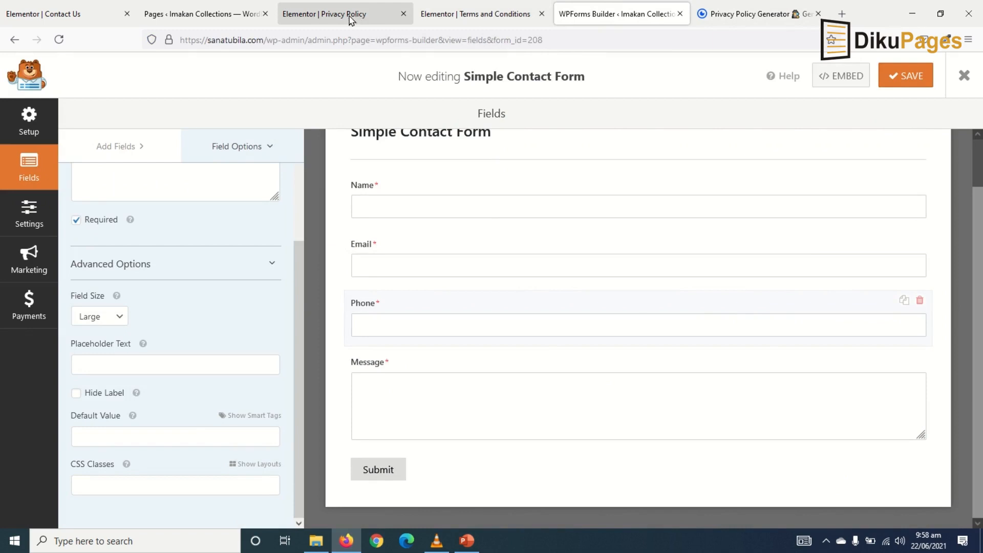
{"action": "left_click", "coordinate": [456, 14]}
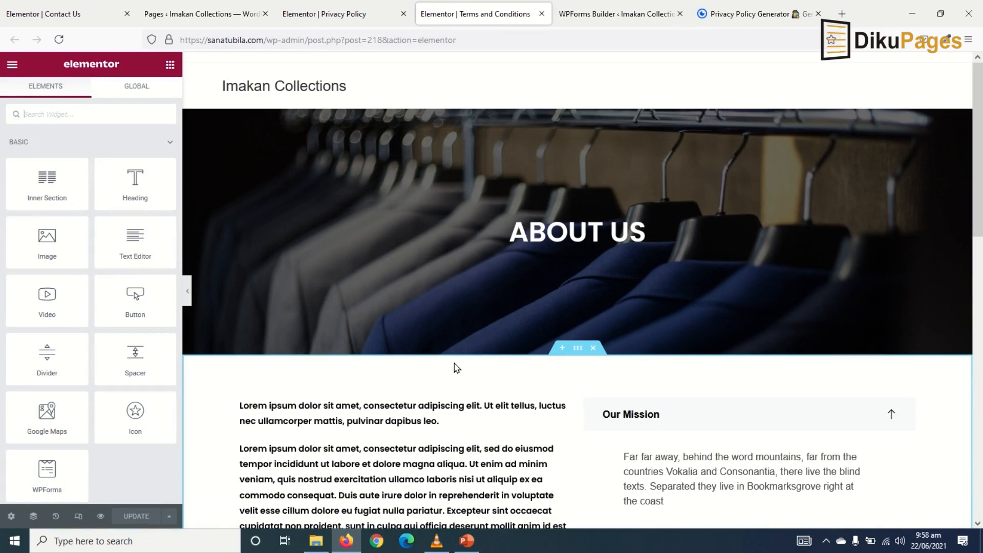
{"action": "scroll", "coordinate": [456, 368], "scroll_direction": "down", "scroll_amount": 2}
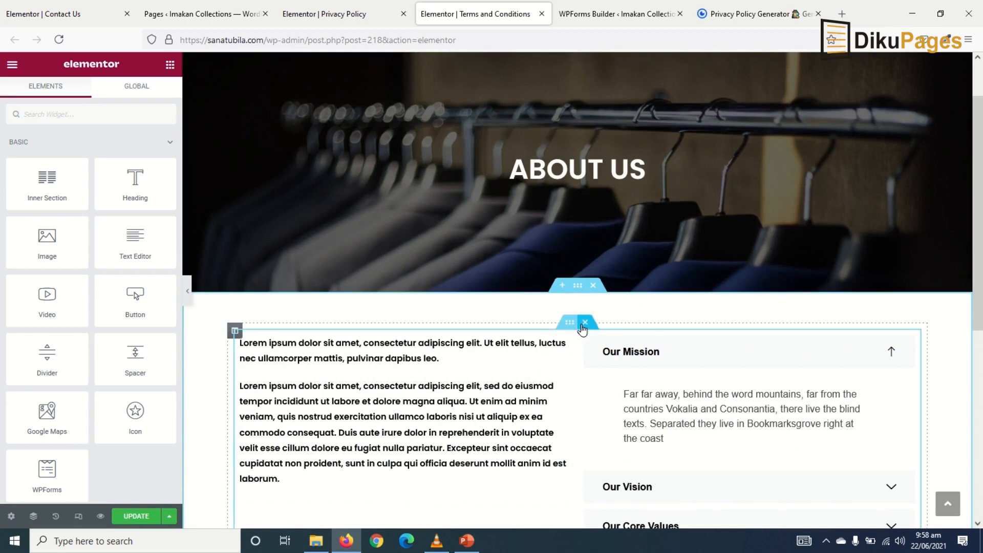
Replace the two-column content below the Terms and Conditions banner with a Text Editor widget and change the banner heading to "Terms and conditions"
{"action": "left_click", "coordinate": [585, 324]}
{"action": "left_click_drag", "start_coordinate": [135, 240], "coordinate": [403, 341]}
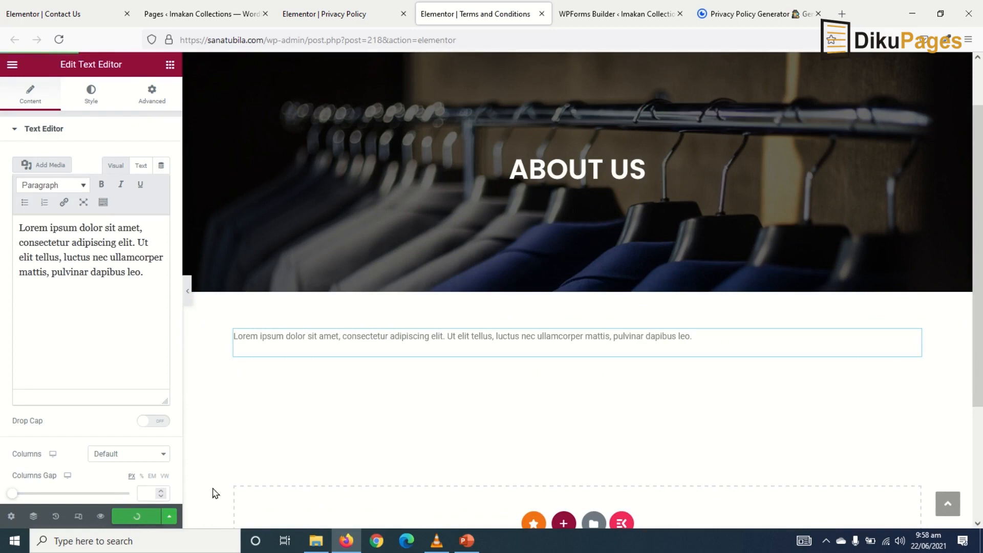
{"action": "left_click", "coordinate": [540, 172]}
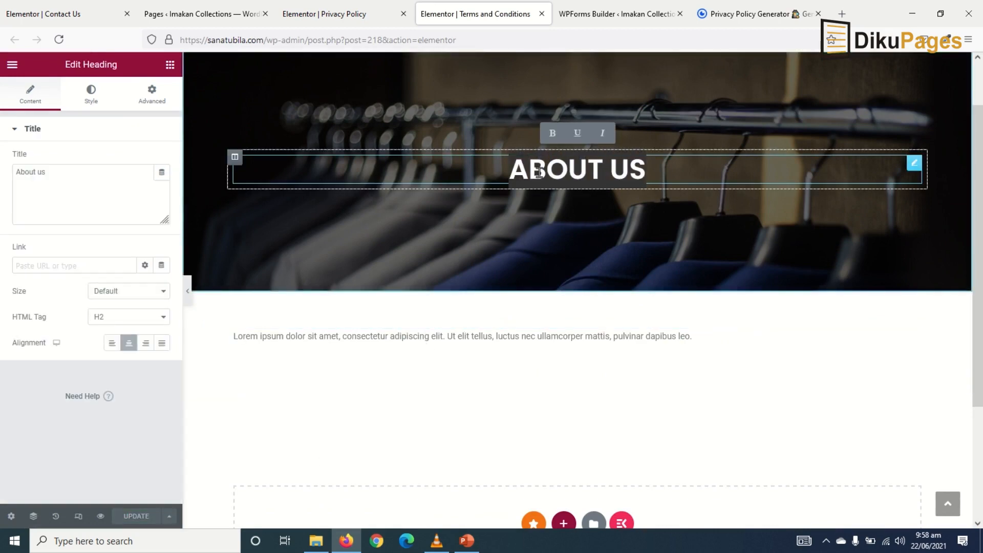
{"action": "type", "text": "Terms of"}
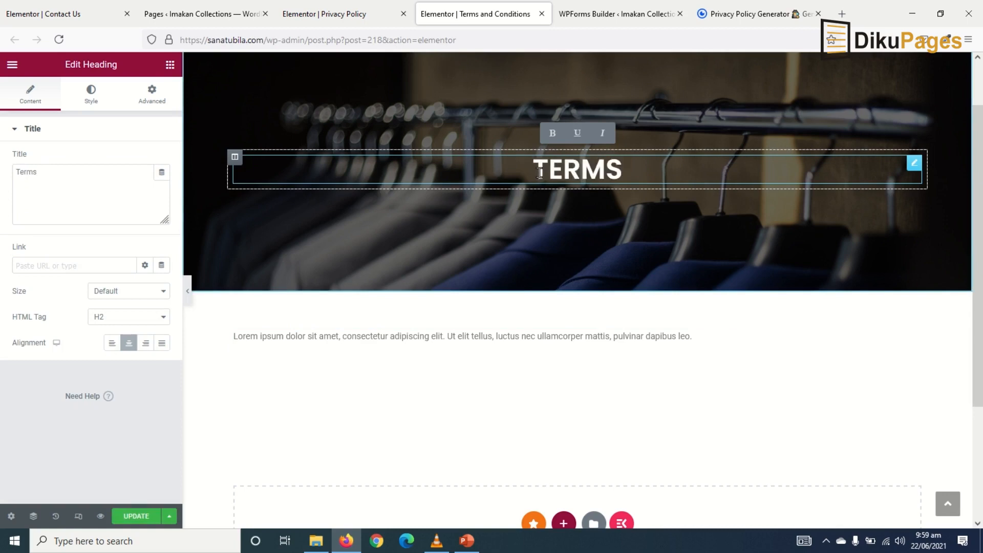
{"action": "key", "text": "BackSpace"}
{"action": "key", "text": "BackSpace"}
{"action": "type", "text": "and conditions"}
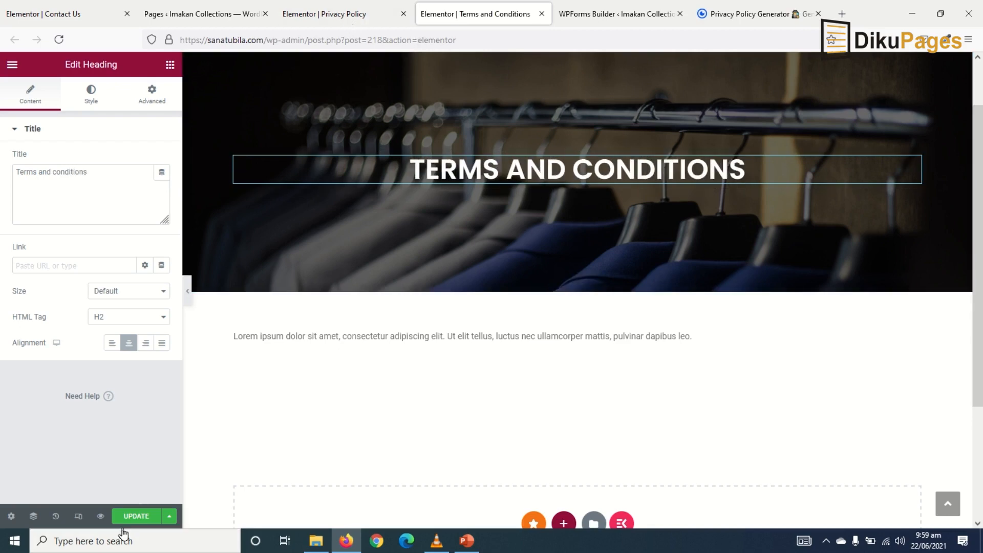
Switch to the Privacy Policy page in Elementor and change its "About us" banner heading to "Privacy policy"
{"action": "left_click", "coordinate": [318, 15]}
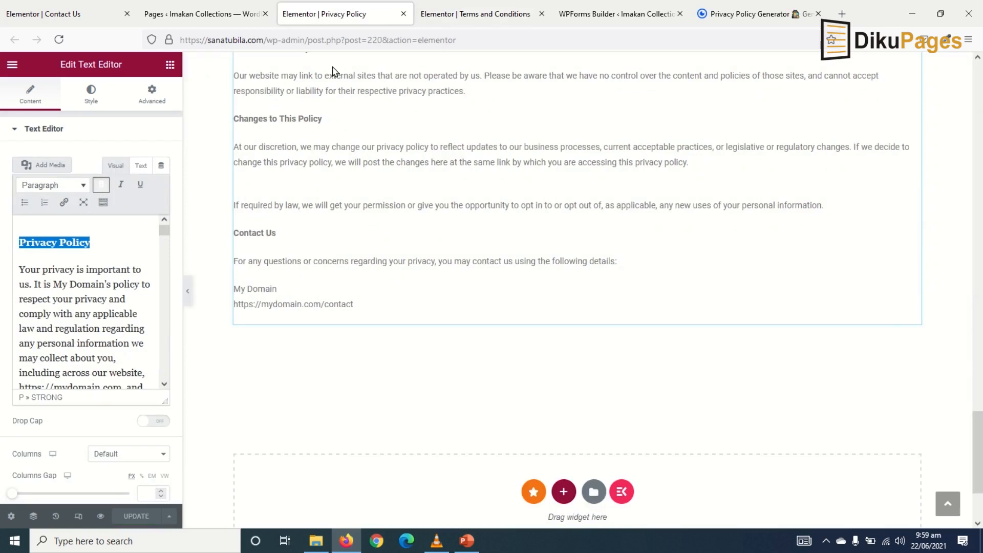
{"action": "scroll", "coordinate": [636, 165], "scroll_direction": "up", "scroll_amount": 20}
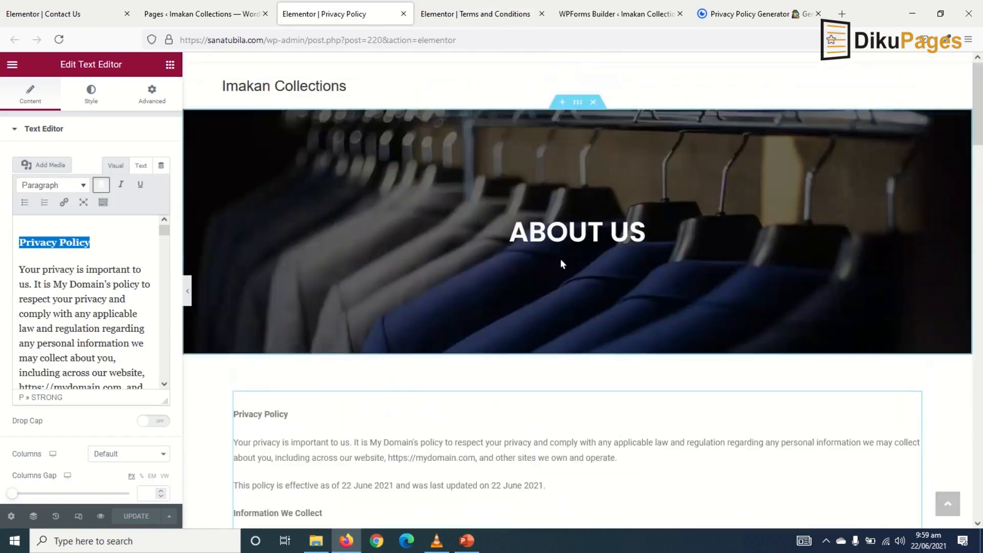
{"action": "left_click", "coordinate": [565, 243]}
{"action": "triple_click", "coordinate": [577, 235]}
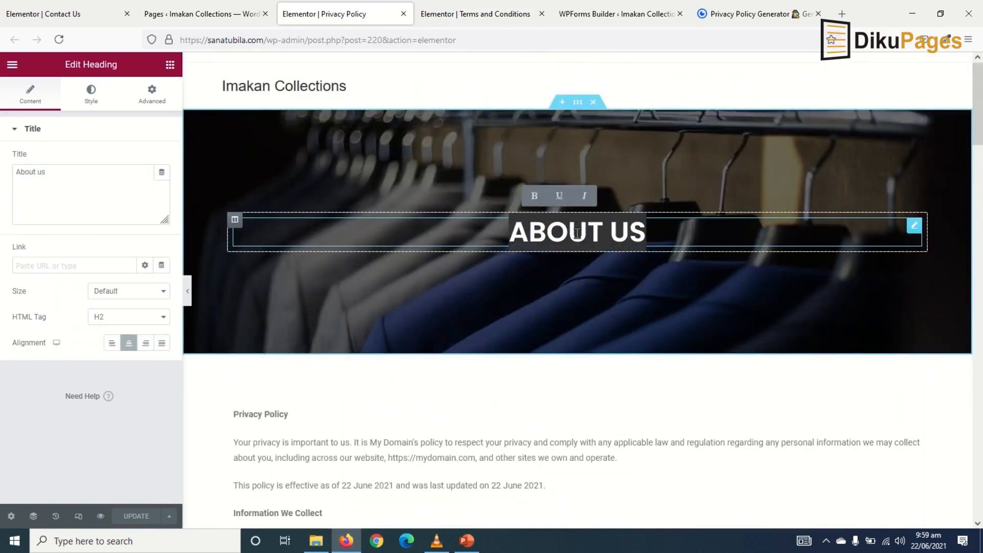
{"action": "type", "text": "Priva"}
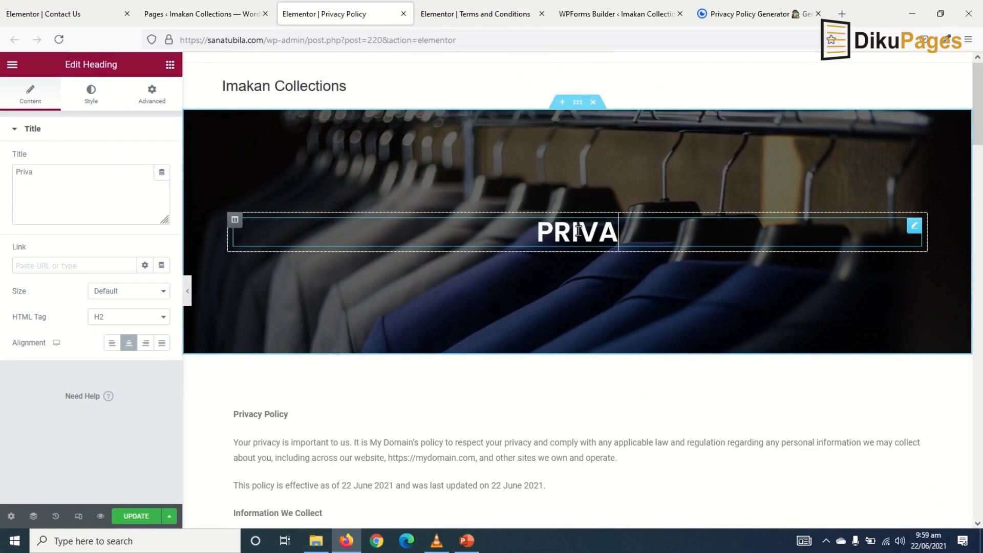
{"action": "type", "text": "cy policy"}
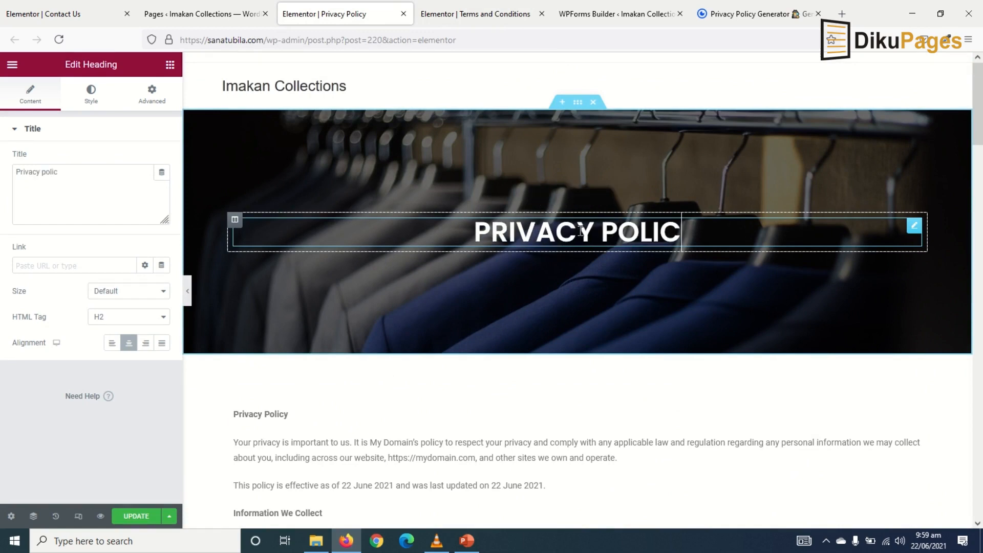